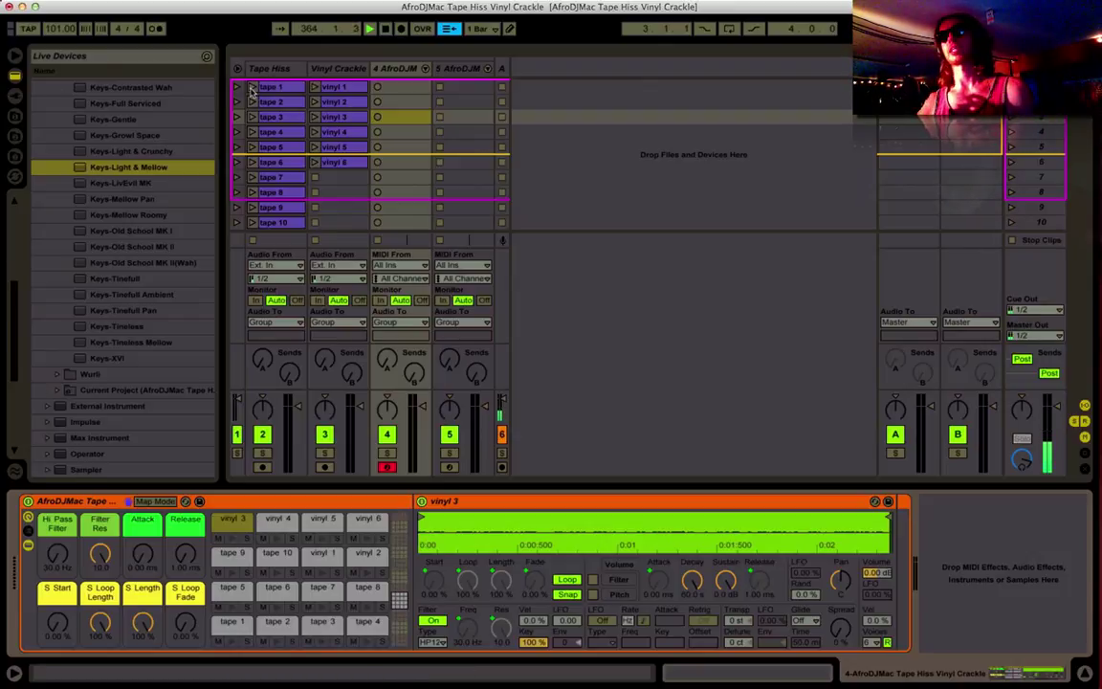
Audition tape hiss clips 1, 3, 5, 8, 9 and 10, then vinyl 1 and vinyl 6.
left_click(252, 87)
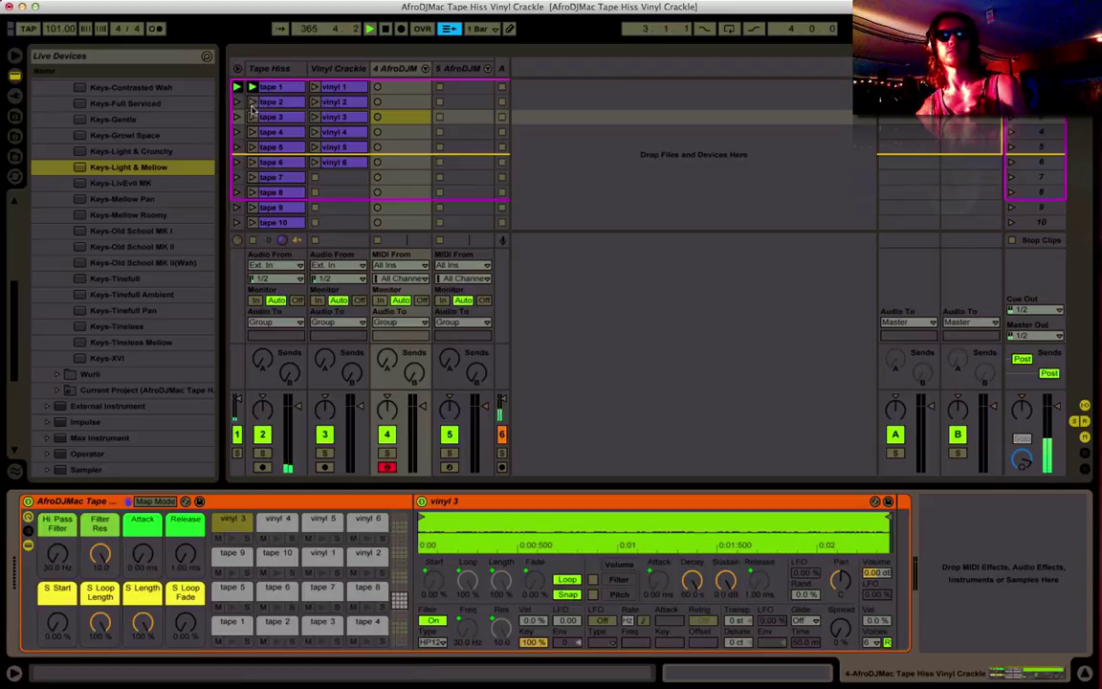
left_click(251, 117)
left_click(250, 146)
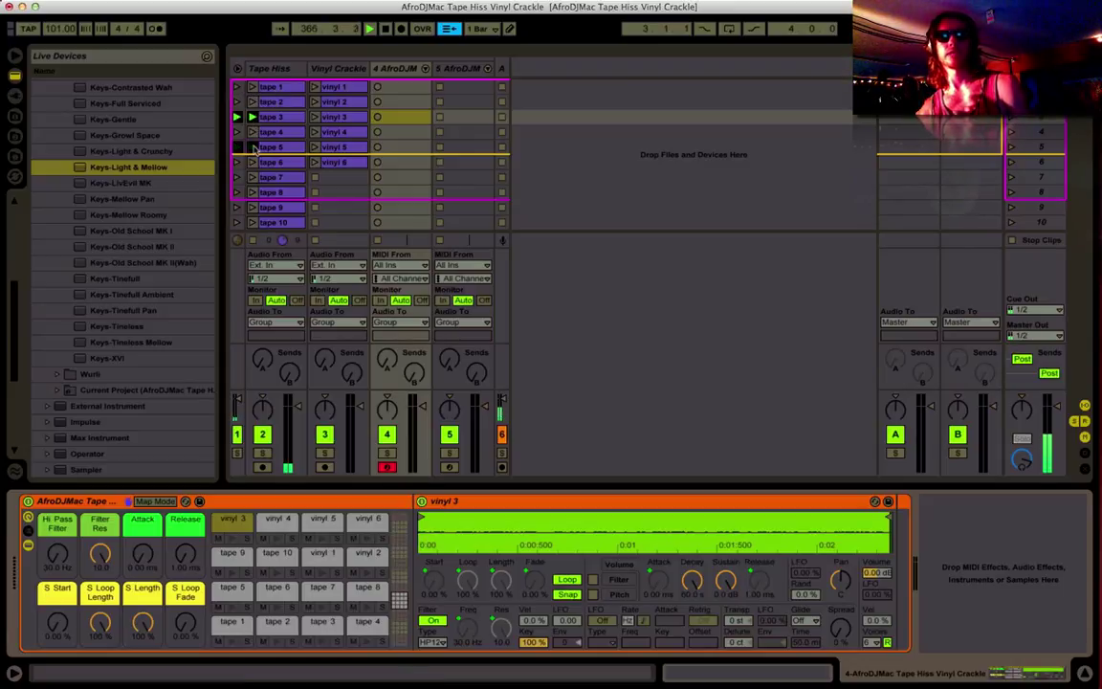
left_click(252, 191)
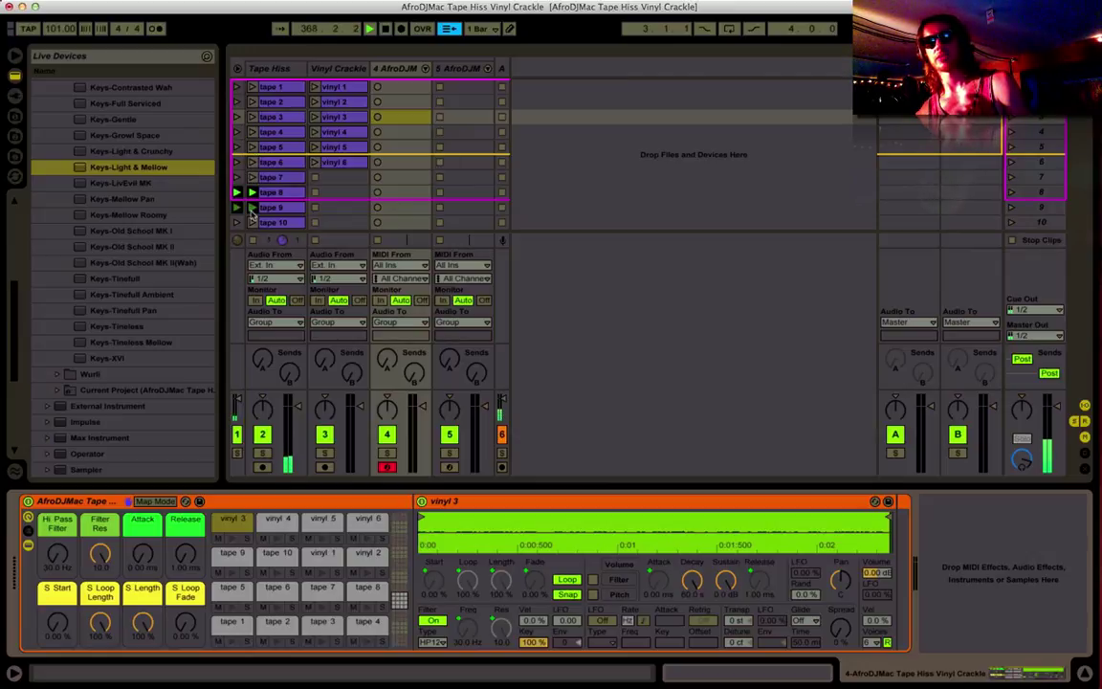
left_click(252, 207)
left_click(252, 222)
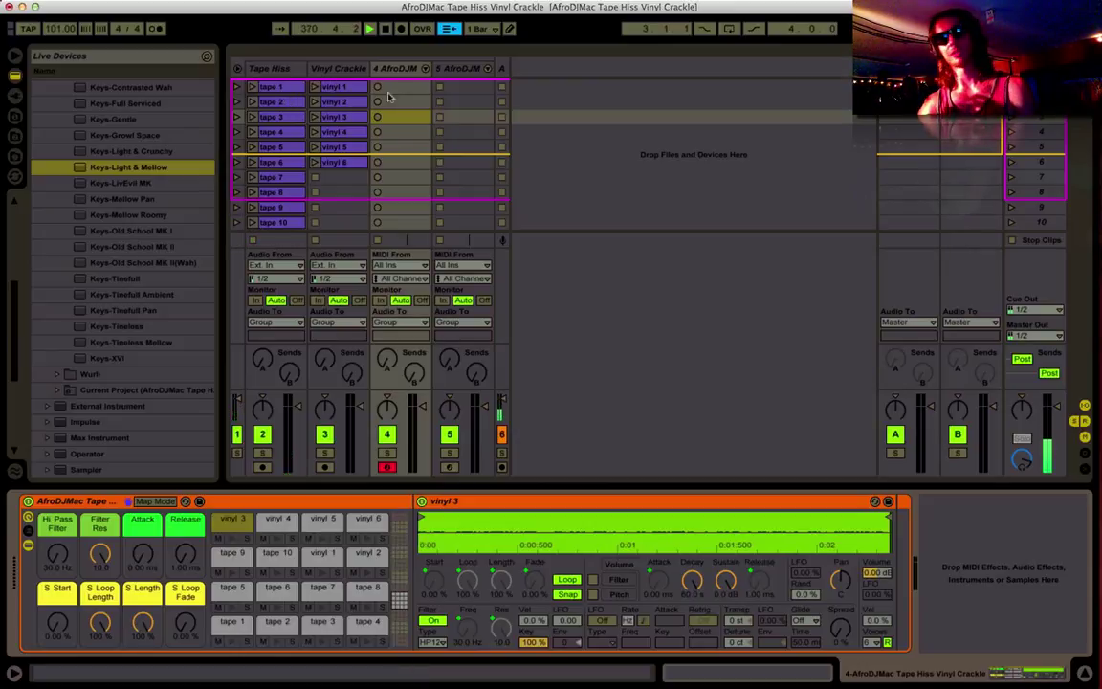
left_click(313, 88)
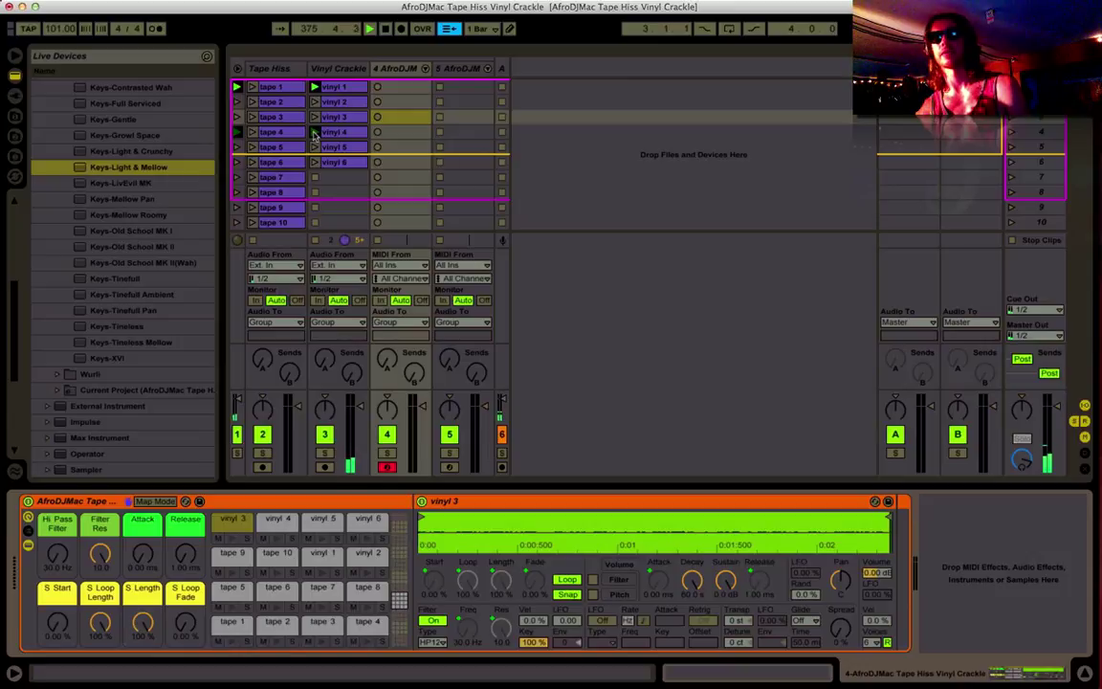
left_click(313, 164)
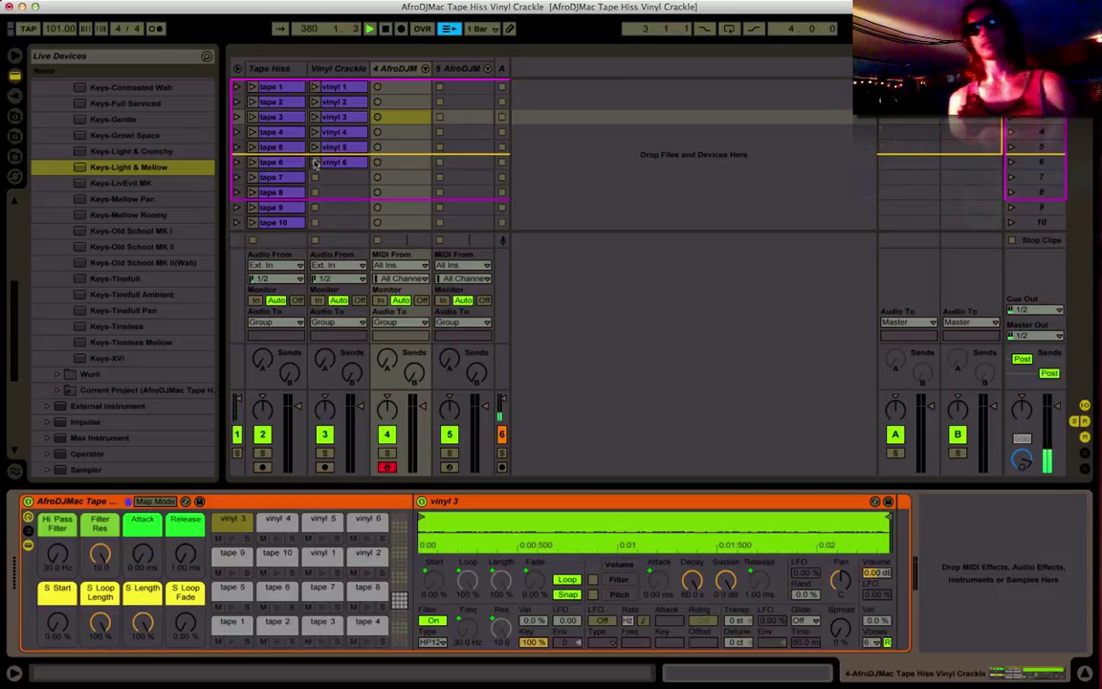
Show the vinyl 6 clip's sample and play it, then select the Vinyl Crackle and Tape Hiss tracks.
left_click(318, 163)
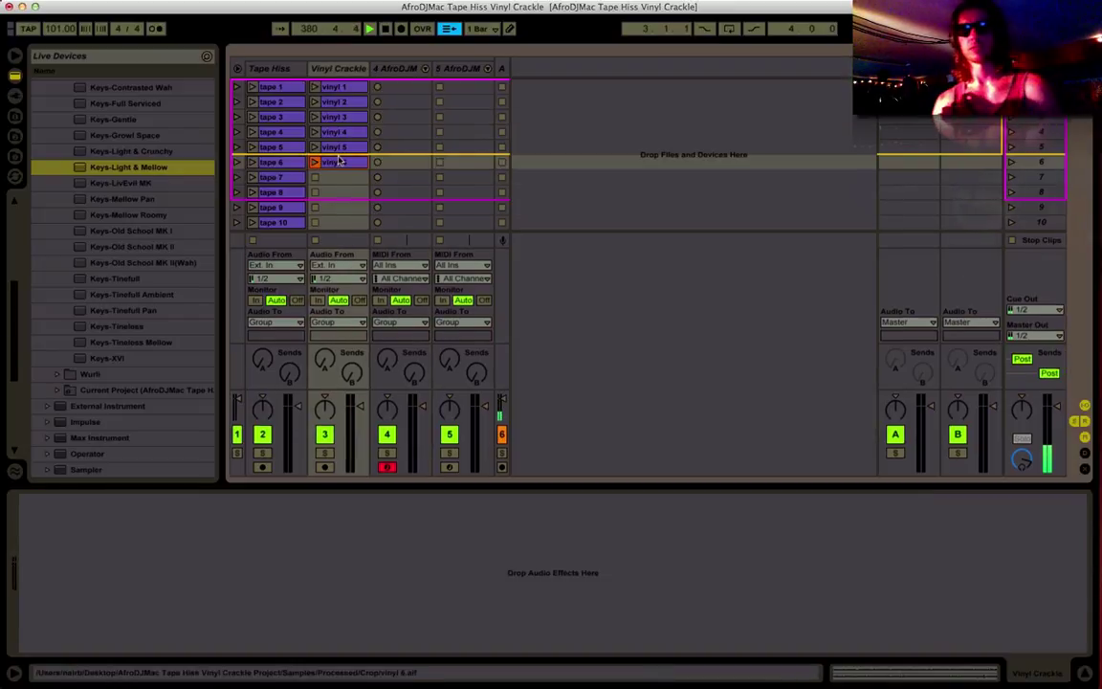
left_click(315, 162)
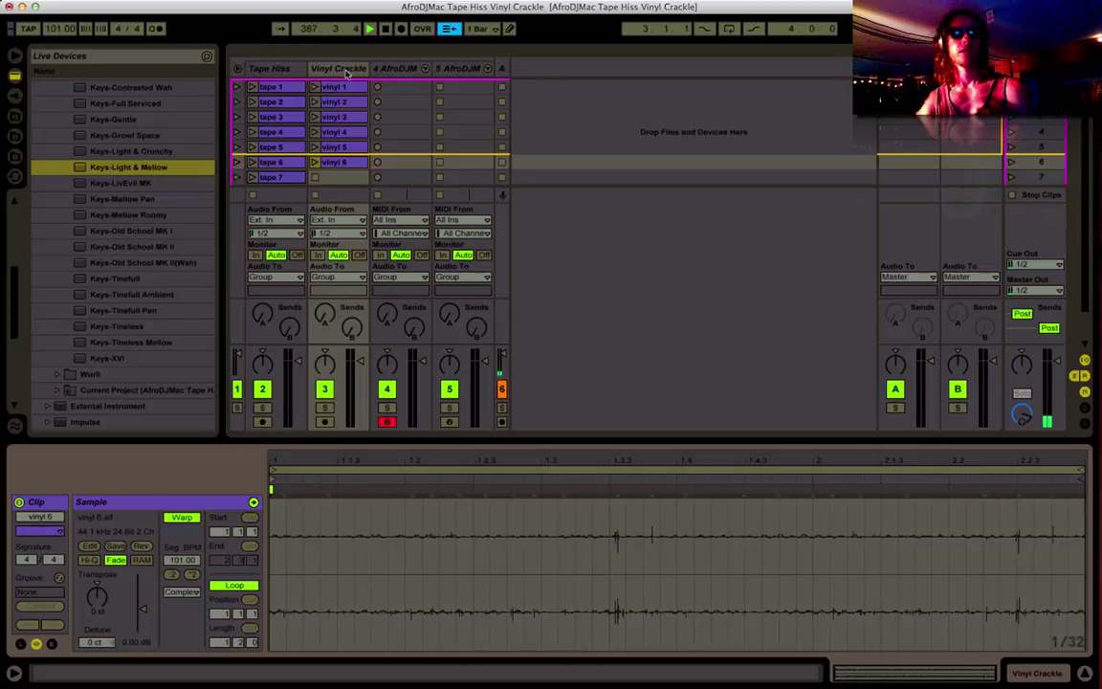
left_click(311, 67)
left_click(277, 70)
Select the 4 AfroDJM track and open its drum rack in Device View.
left_click(392, 69)
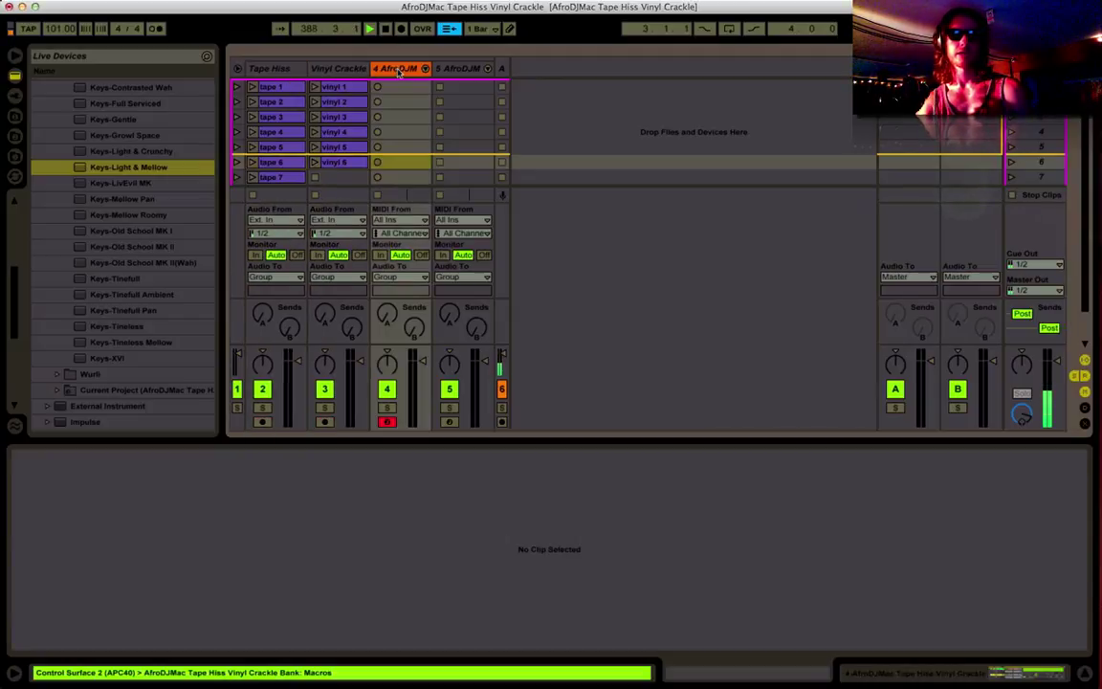
double_click(401, 69)
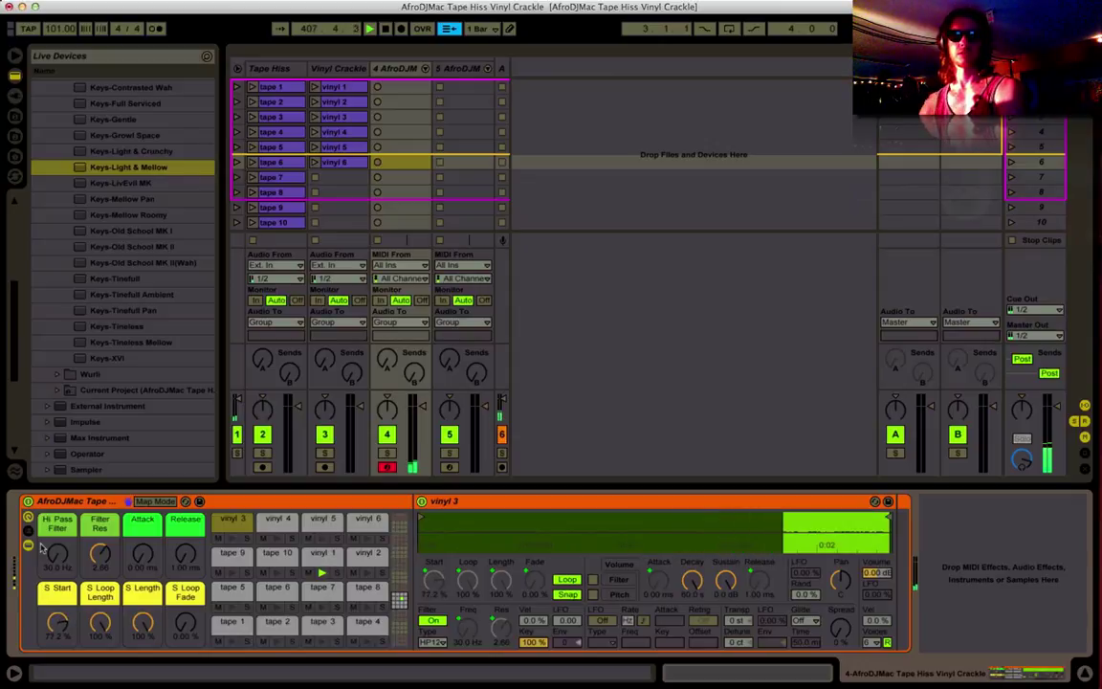
Select the vinyl 1 pad, then the vinyl 3 pad in the drum rack.
left_click(321, 557)
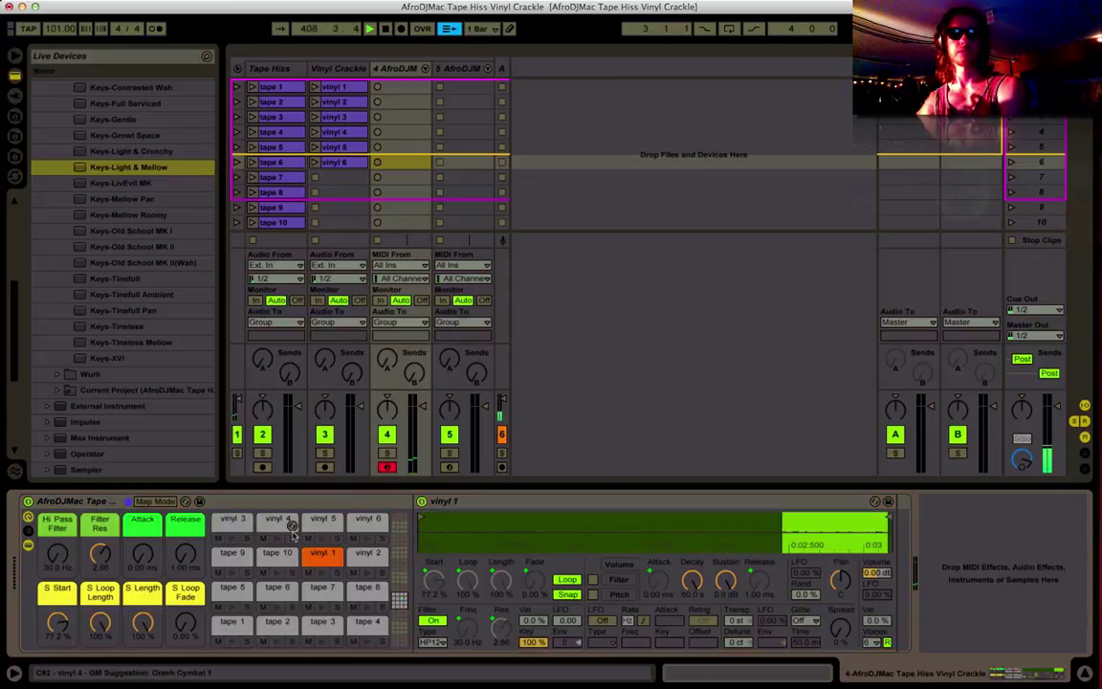
left_click(235, 524)
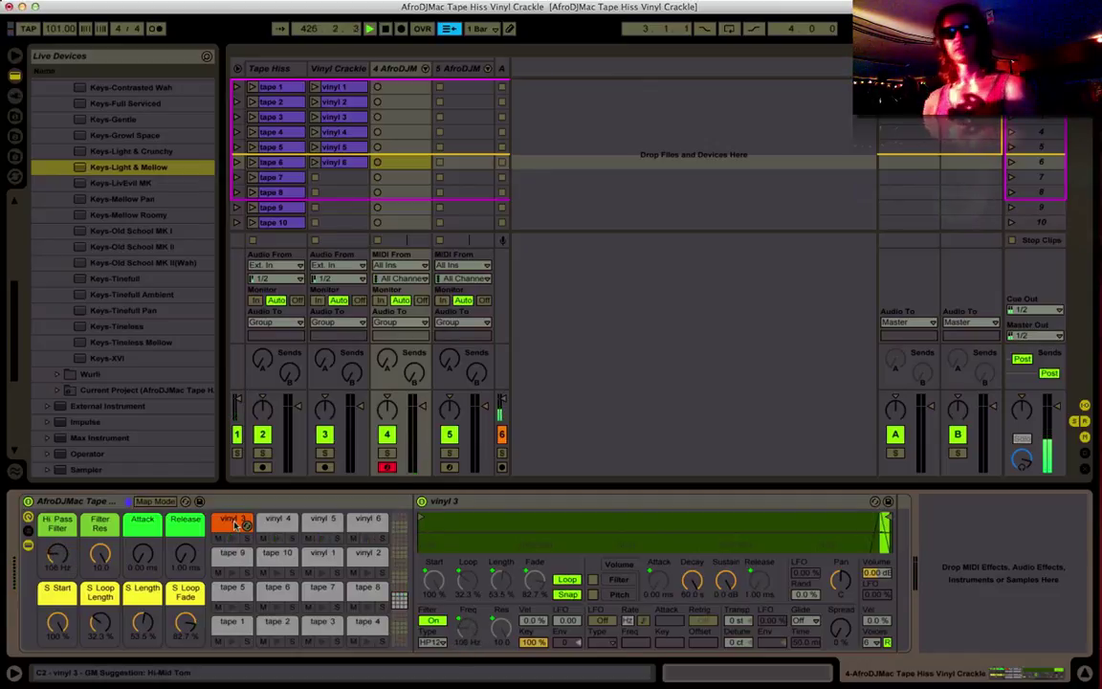
Select and record-arm track 5, then select the anything! chain and its Keys-Light & Mellow instrument.
left_click(457, 69)
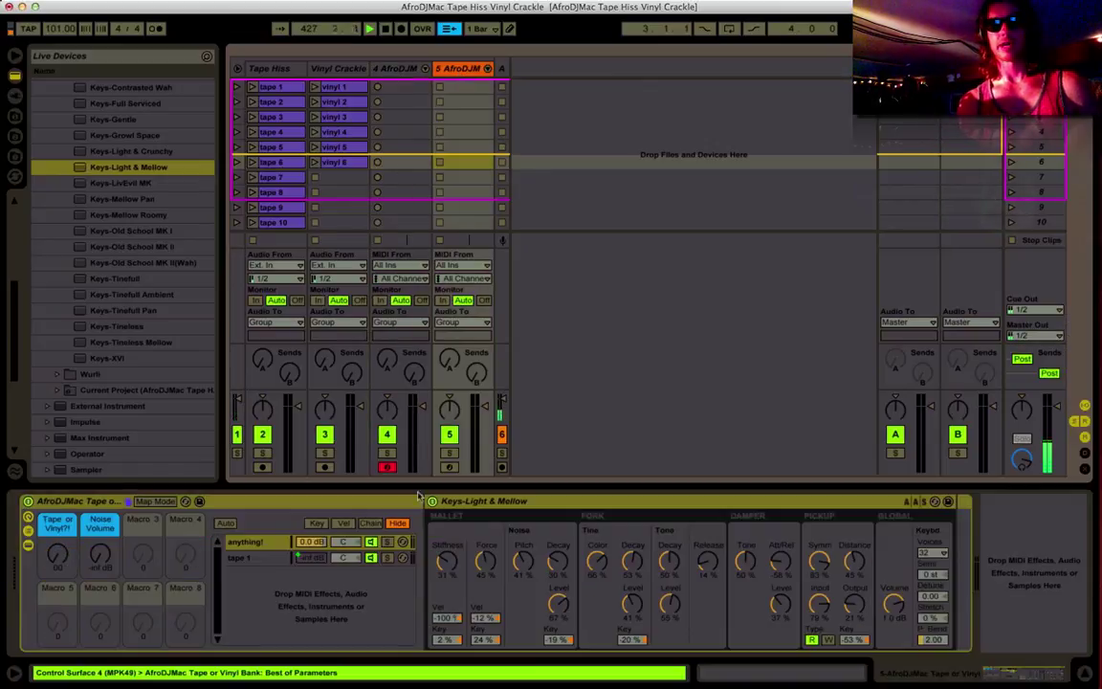
left_click(448, 466)
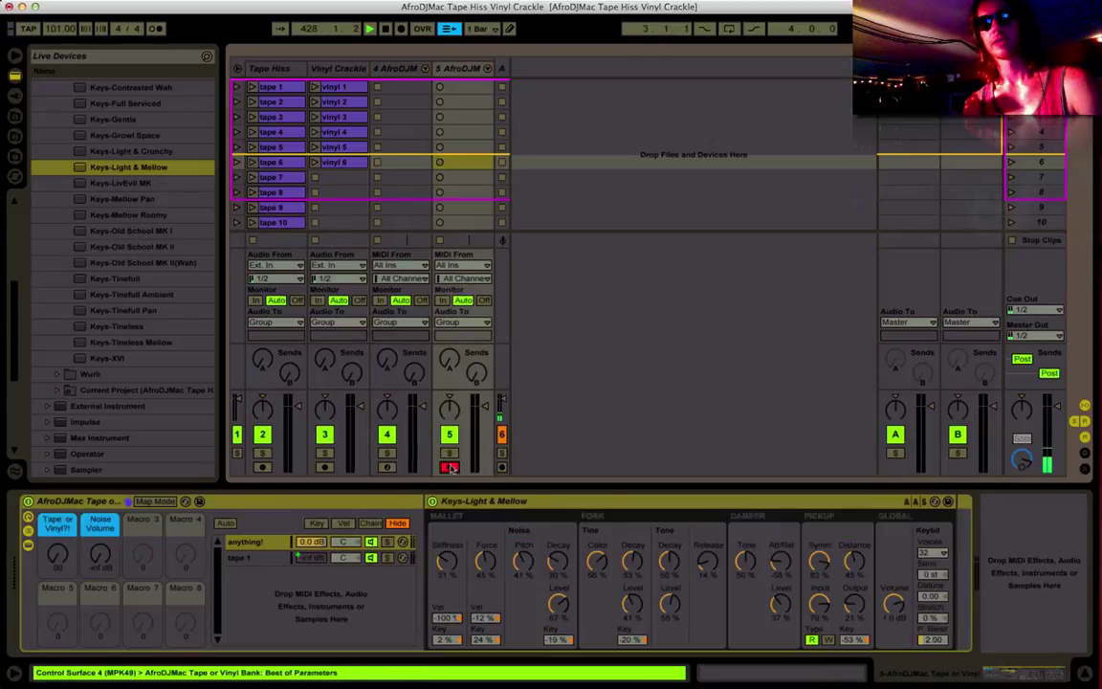
left_click(462, 69)
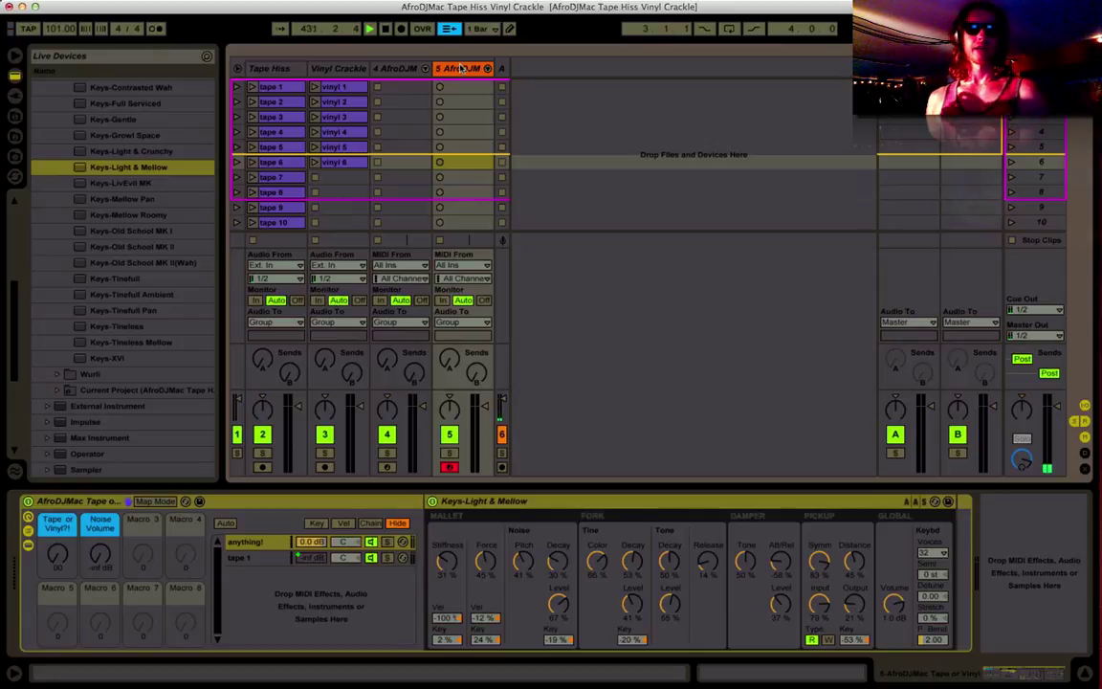
left_click(243, 542)
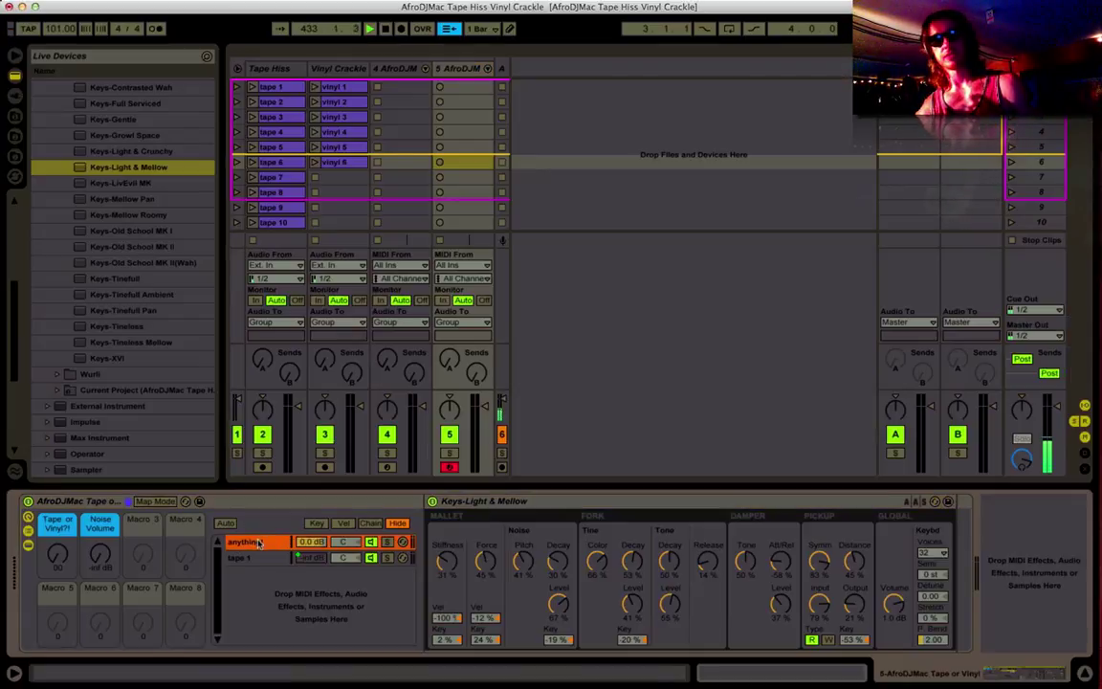
left_click(508, 502)
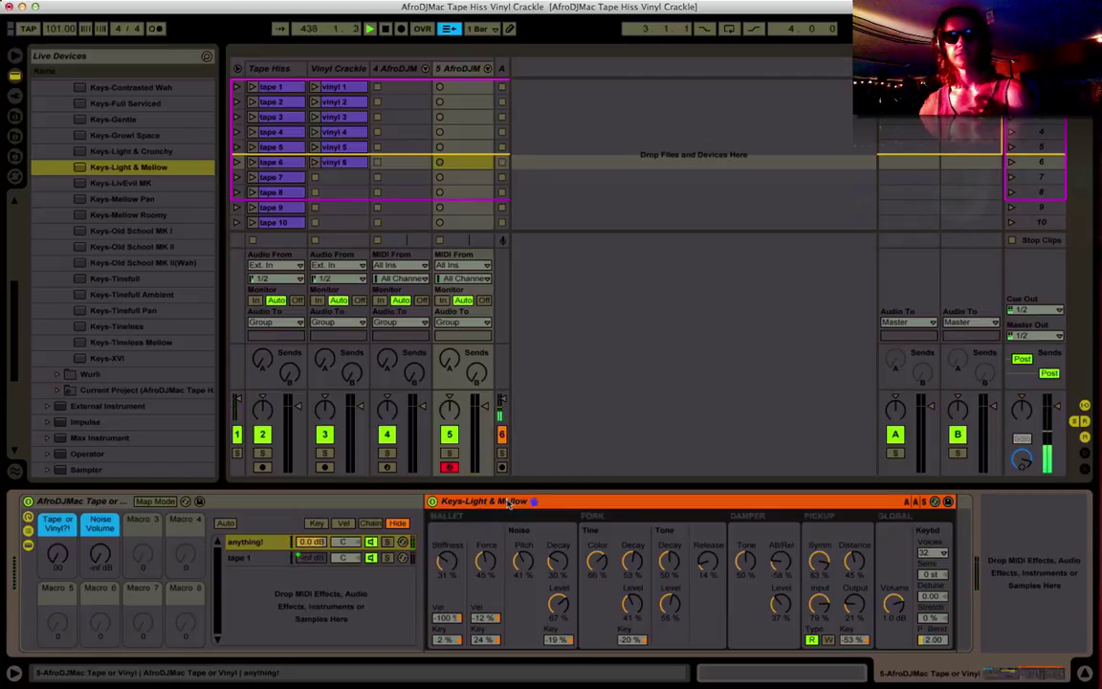
Show the tape 1 sampler's waveform and enlarge its key-zone editor to fill the upper area.
left_click(240, 557)
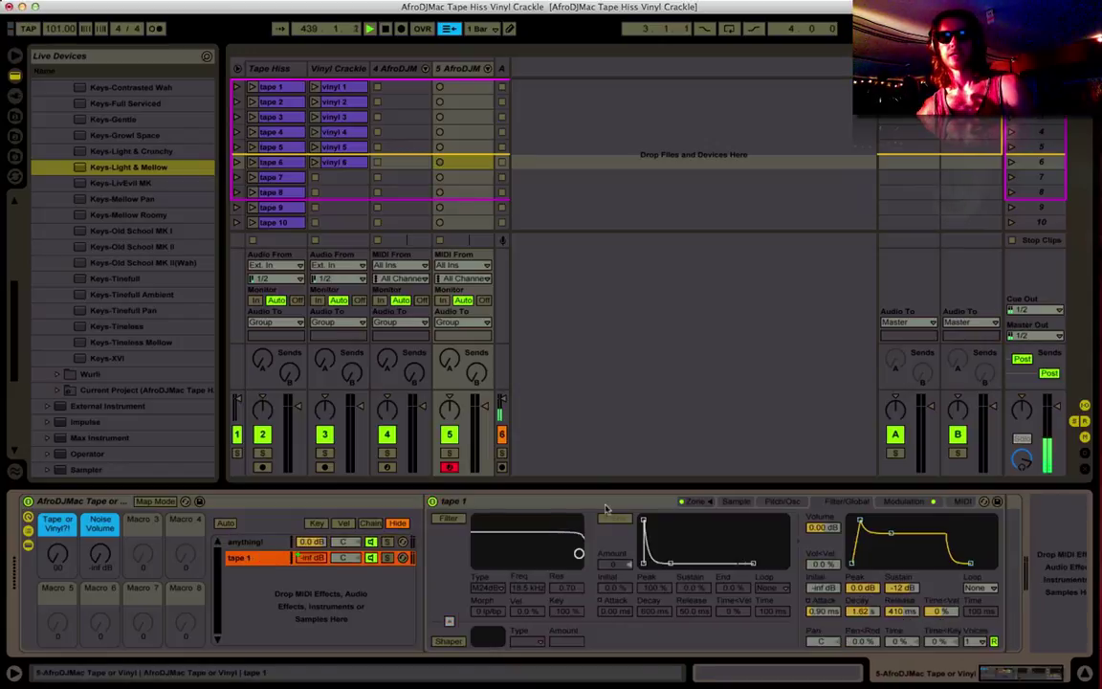
left_click(733, 501)
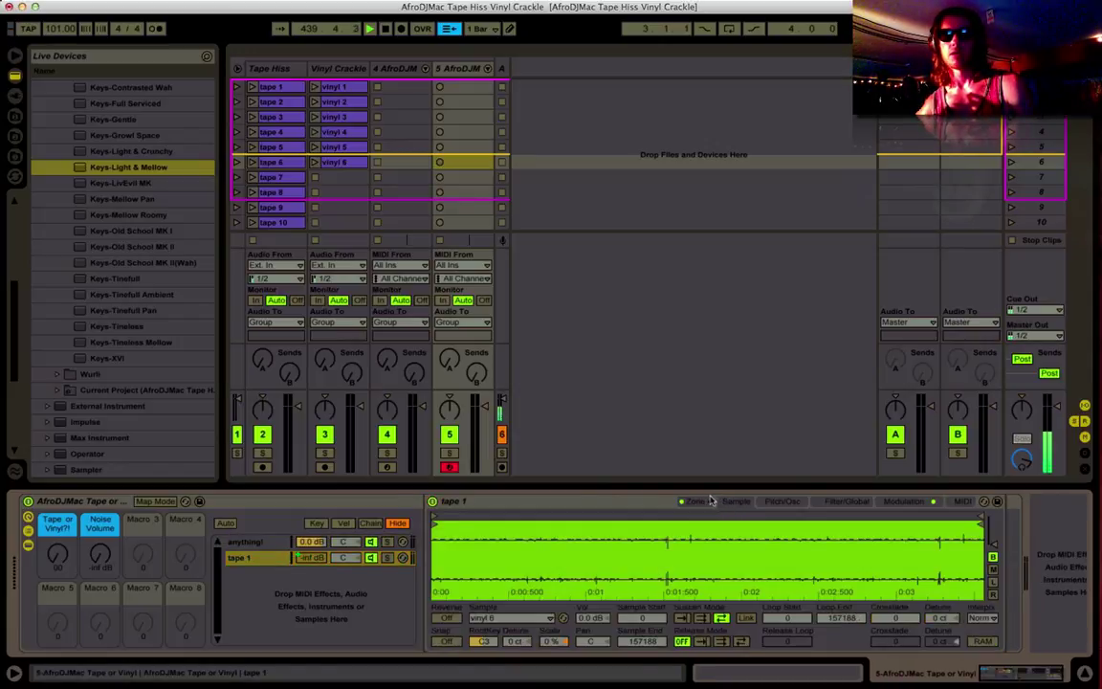
left_click(706, 501)
left_click_drag(585, 381, 556, 95)
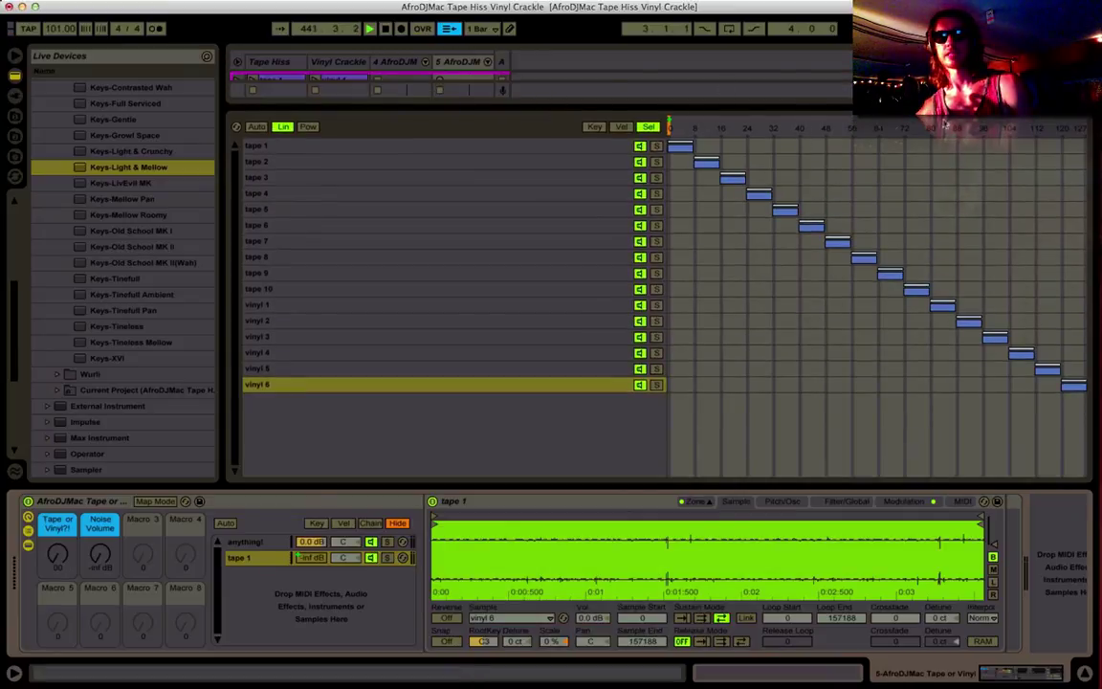
Sweep the chain select marker from about 10 up to 127 and back to 0.
left_click(701, 127)
left_click_drag(701, 127, 1085, 127)
left_click_drag(57, 553, 57, 593)
left_click_drag(100, 553, 99, 526)
Try Noise Volume at -6 dB, silent and -62 dB, settling around -15.8 dB.
left_click(321, 558)
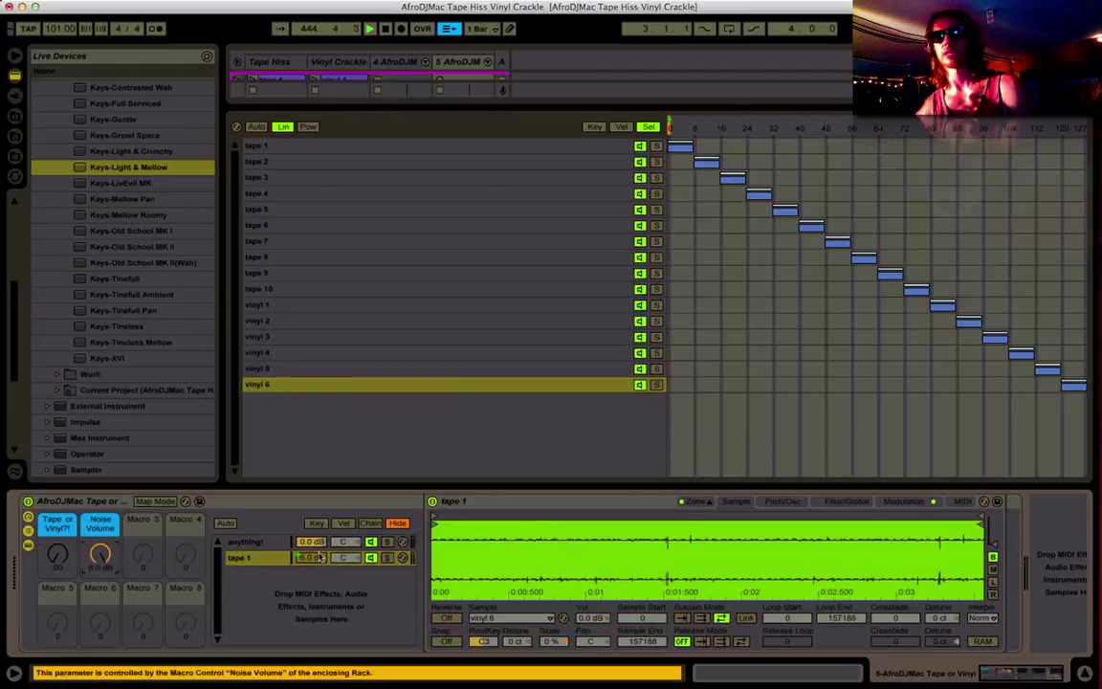
left_click_drag(321, 558, 322, 602)
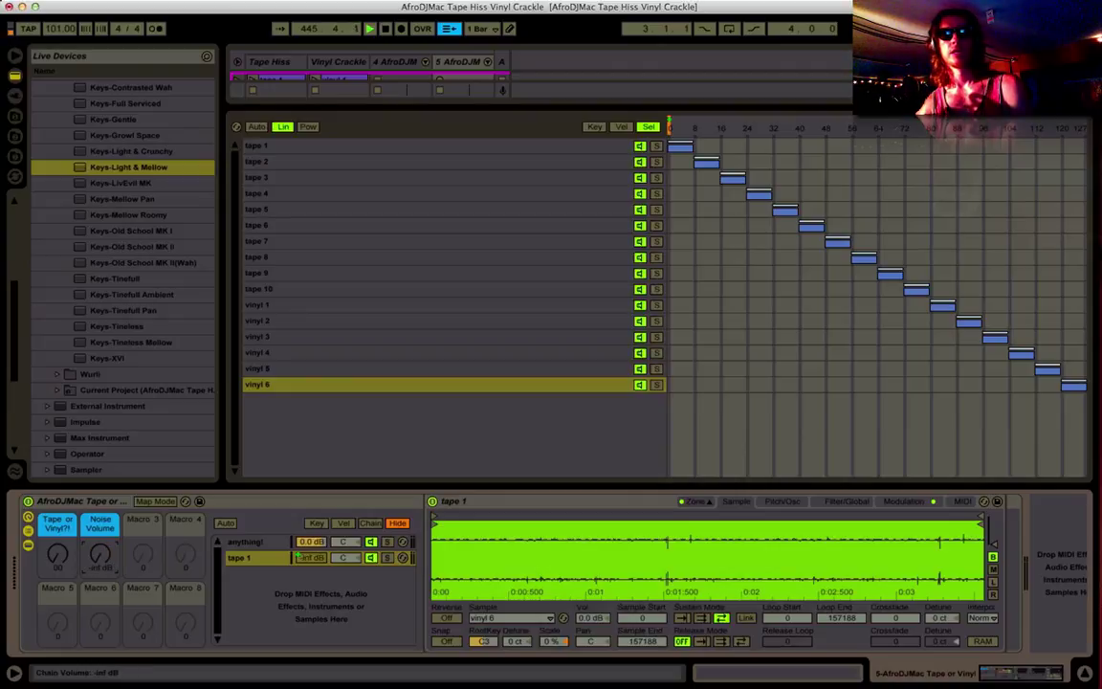
left_click_drag(311, 557, 311, 553)
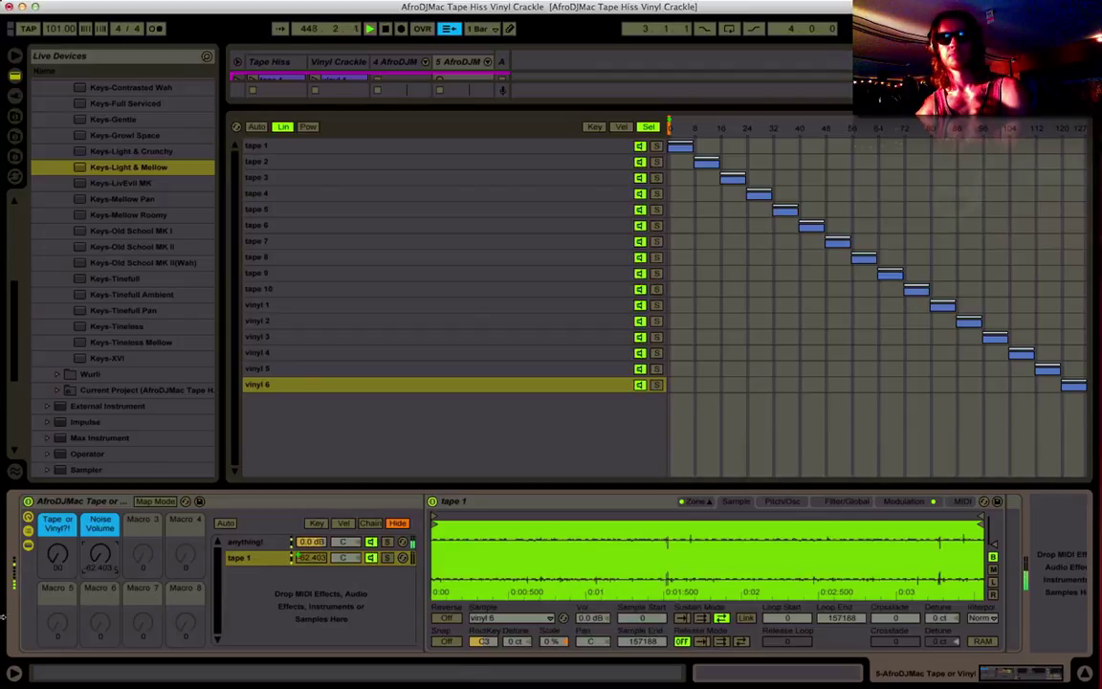
left_click_drag(100, 554, 95, 492)
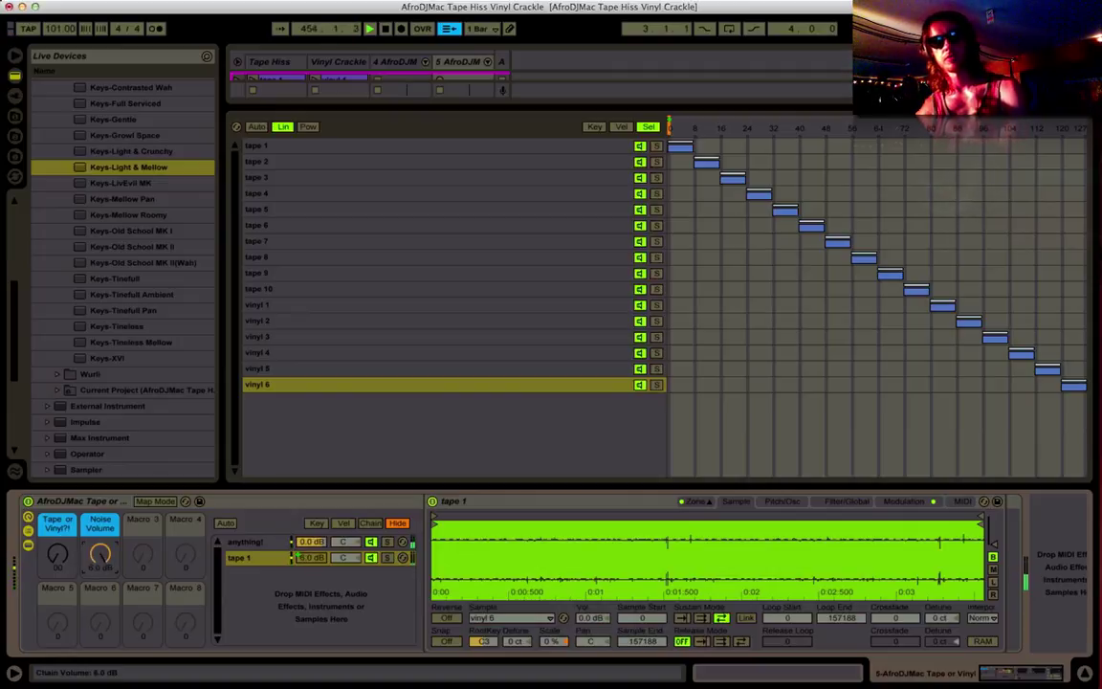
Push Tape or Vinyl?! toward vinyl, set it to 35, then view the sampler's LFO modulation.
left_click_drag(58, 552, 57, 496)
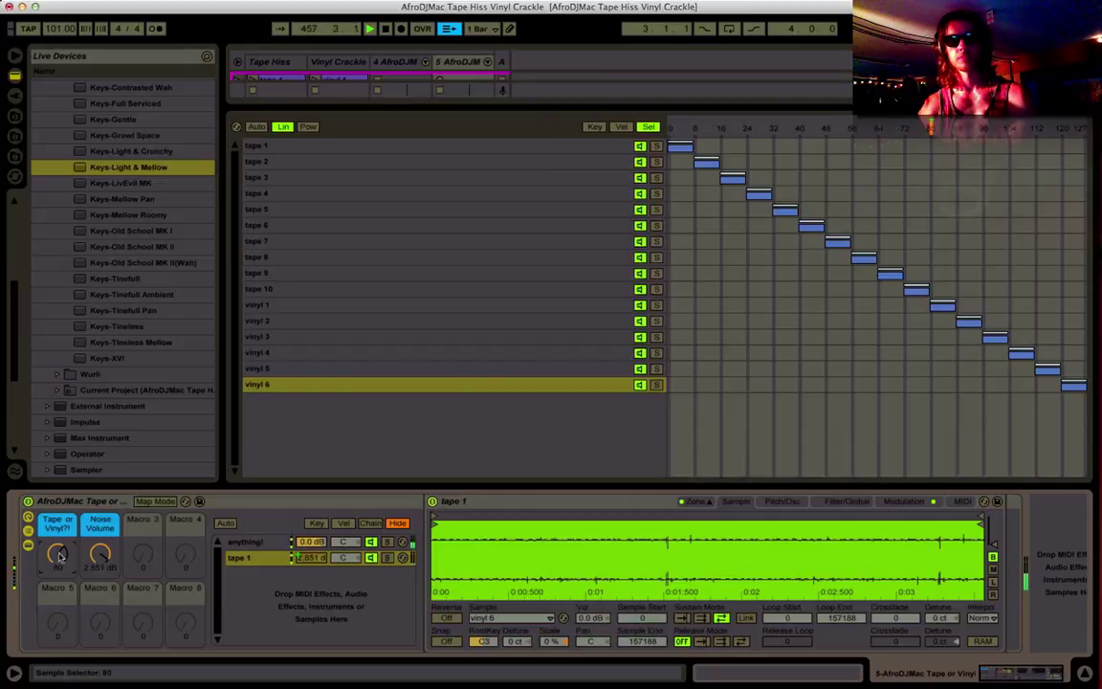
mouse_move(60, 555)
left_mouse_down()
mouse_move(59, 532)
mouse_move(58, 549)
left_mouse_up()
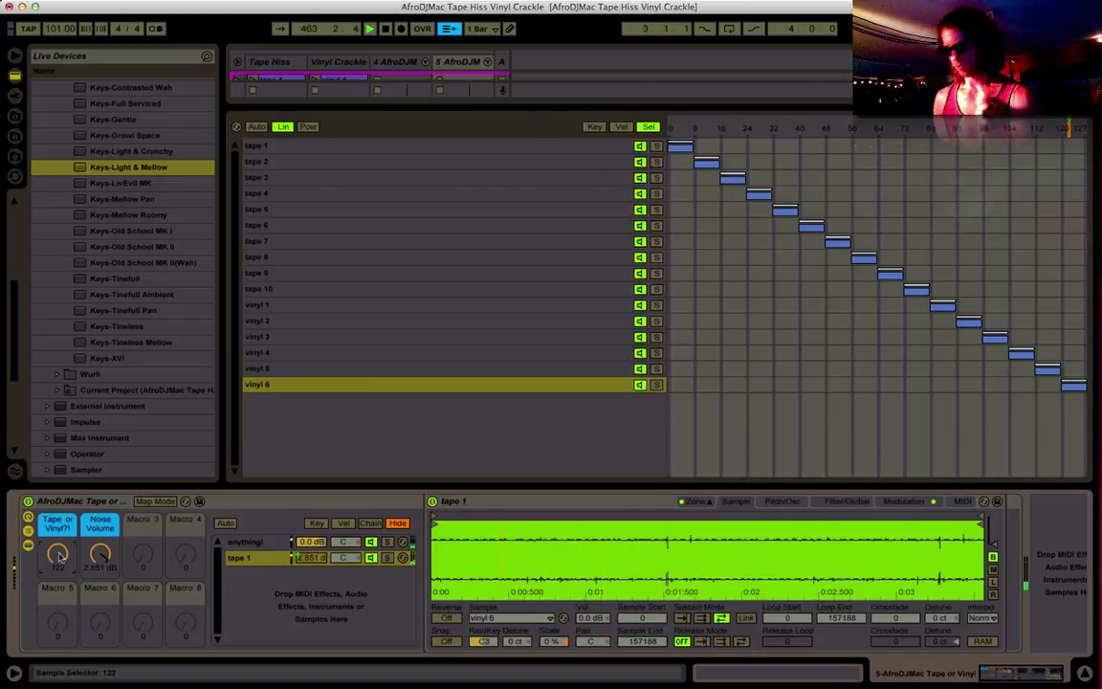
left_click_drag(58, 553, 57, 636)
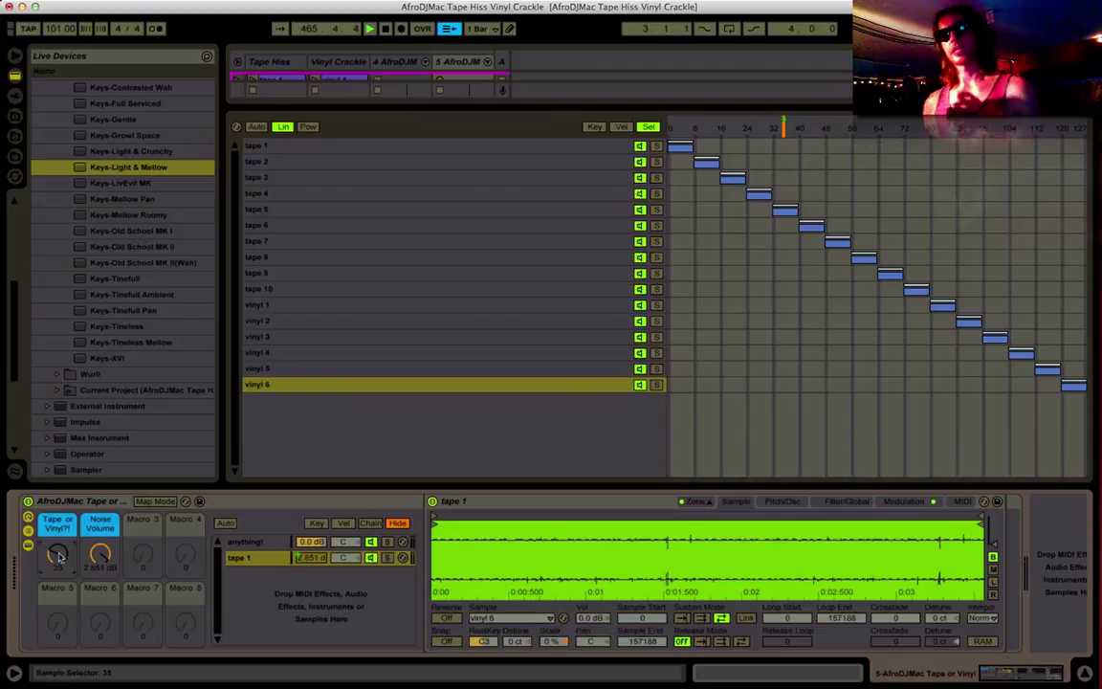
left_click(709, 504)
left_click(903, 501)
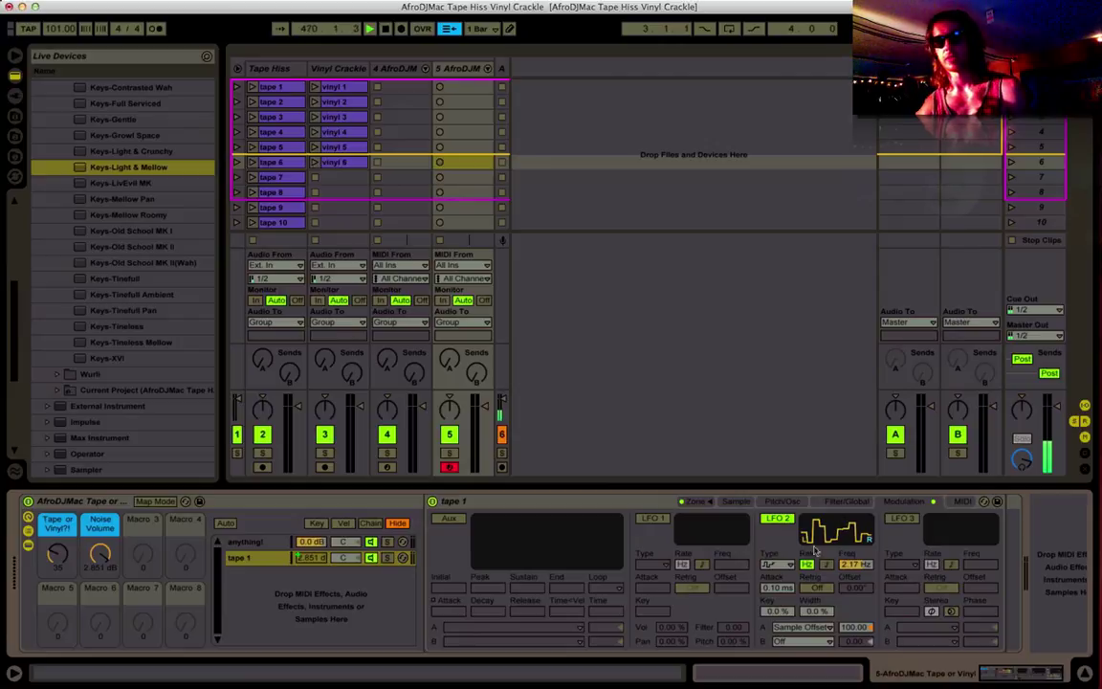
left_click(733, 501)
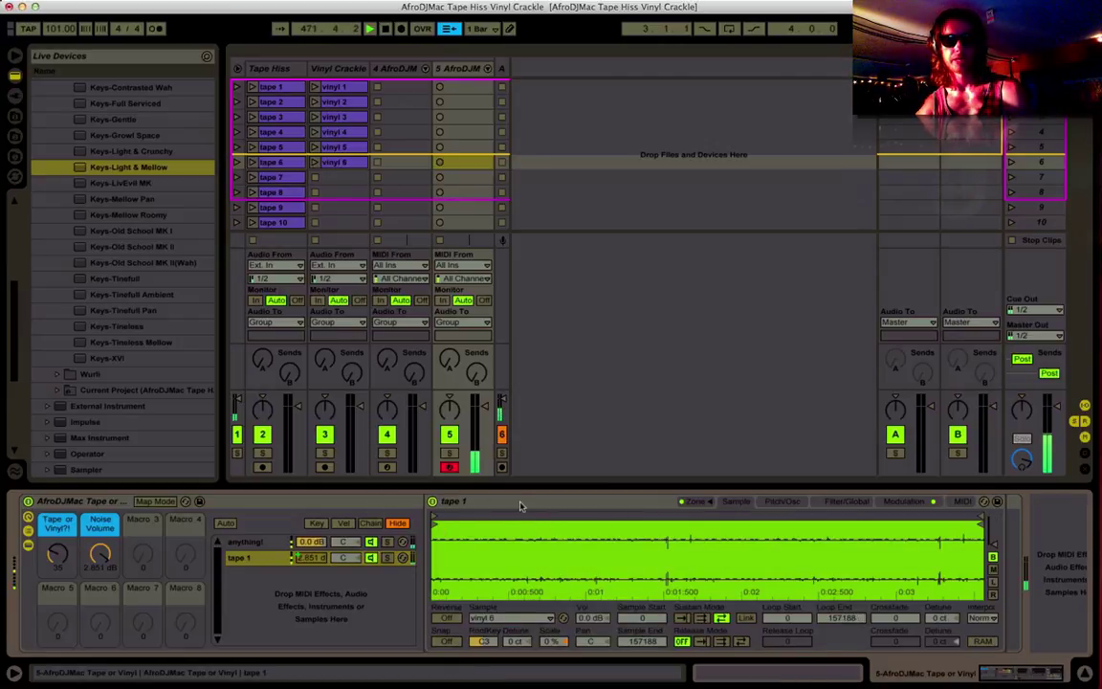
left_click(693, 501)
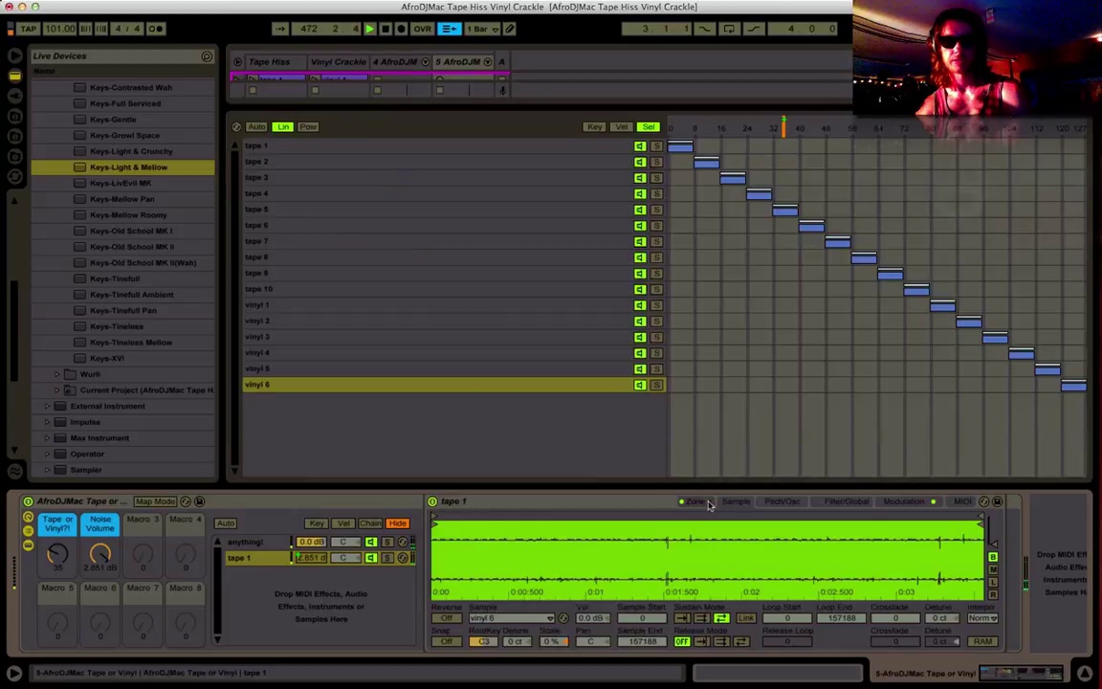
left_click(560, 388)
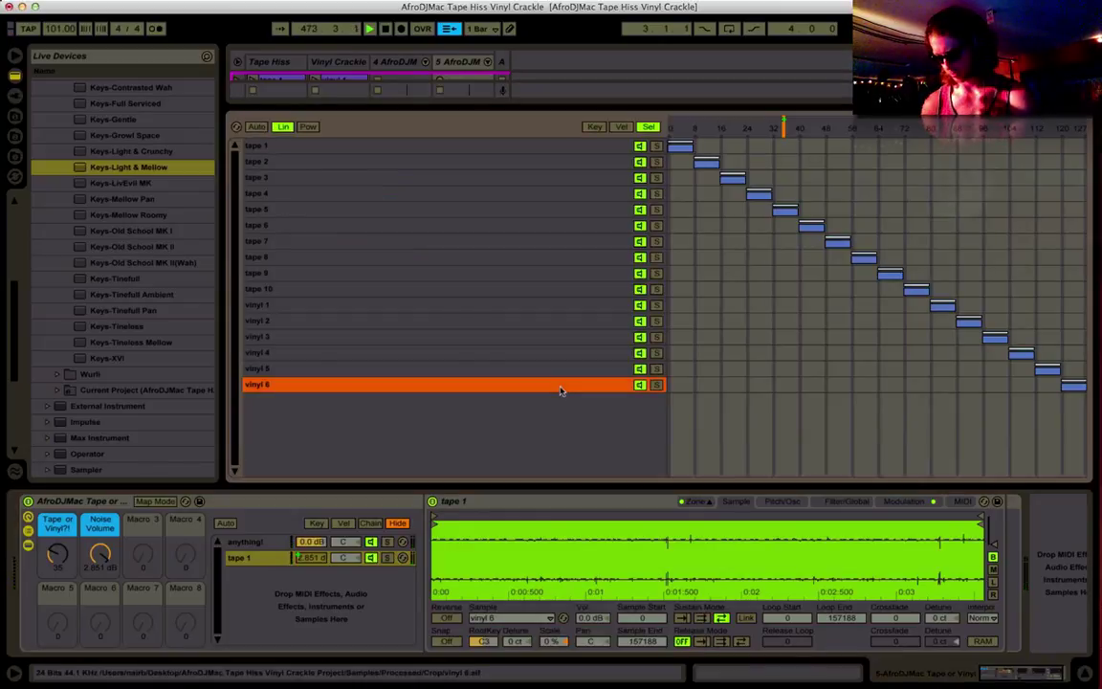
left_click(57, 560)
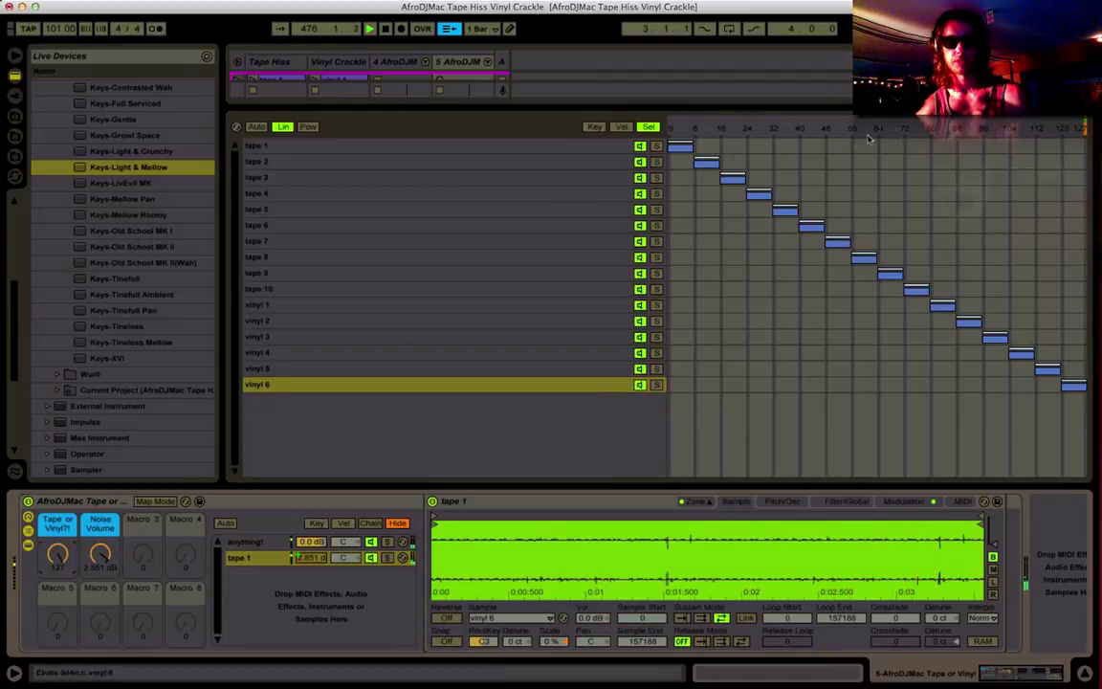
left_click(521, 388)
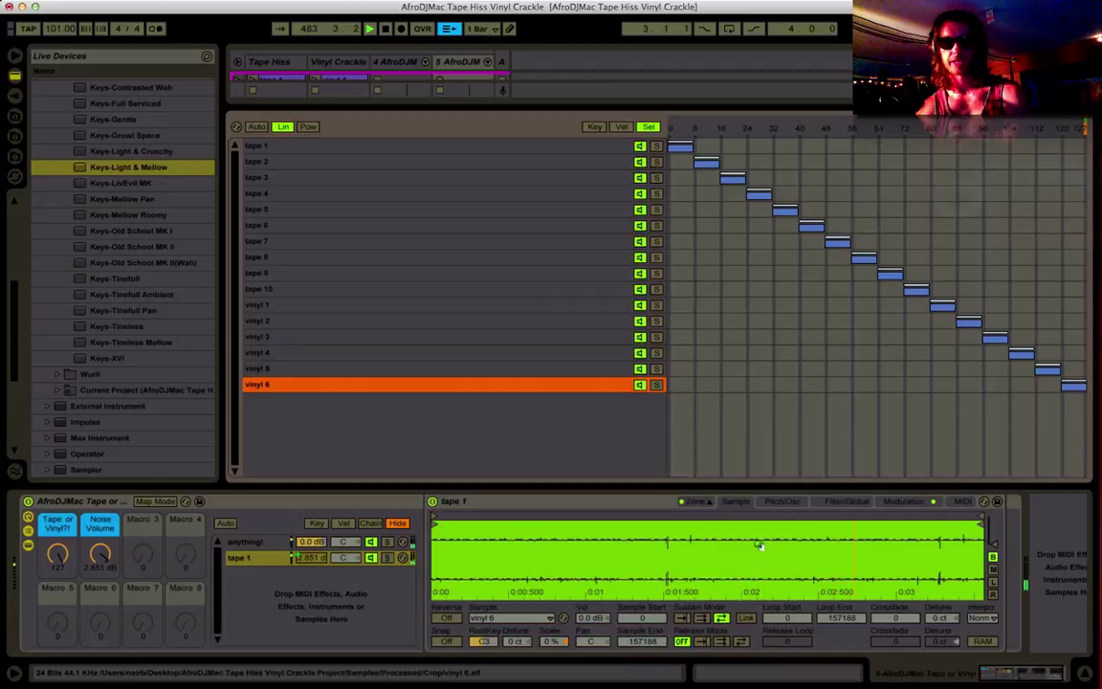
left_click(899, 501)
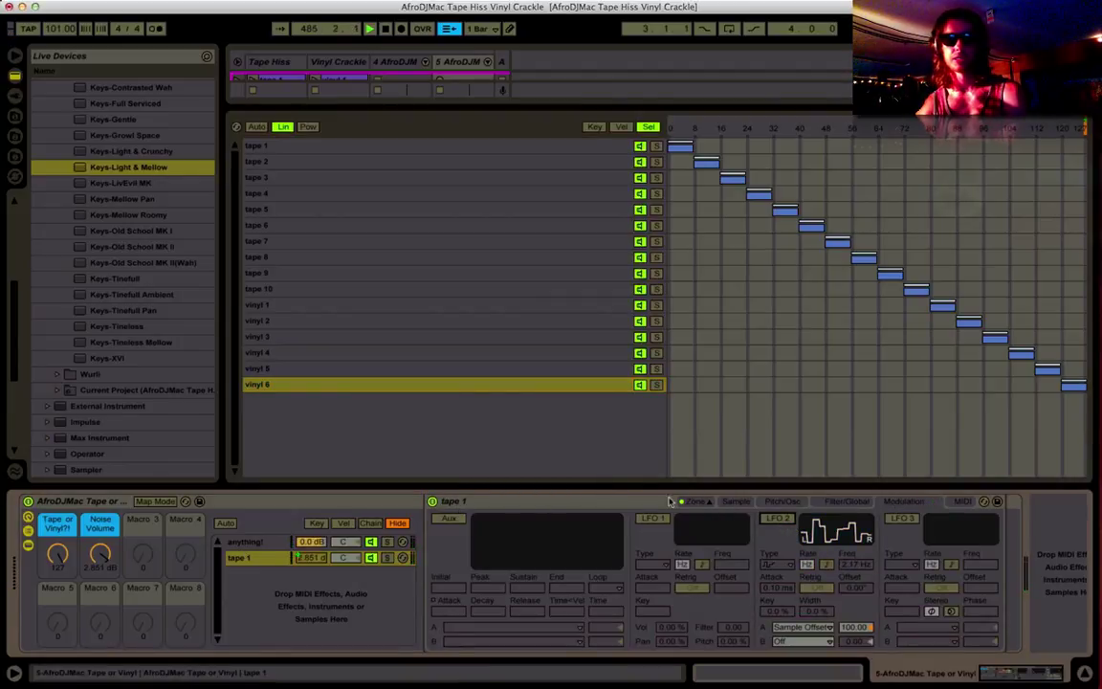
left_click(727, 501)
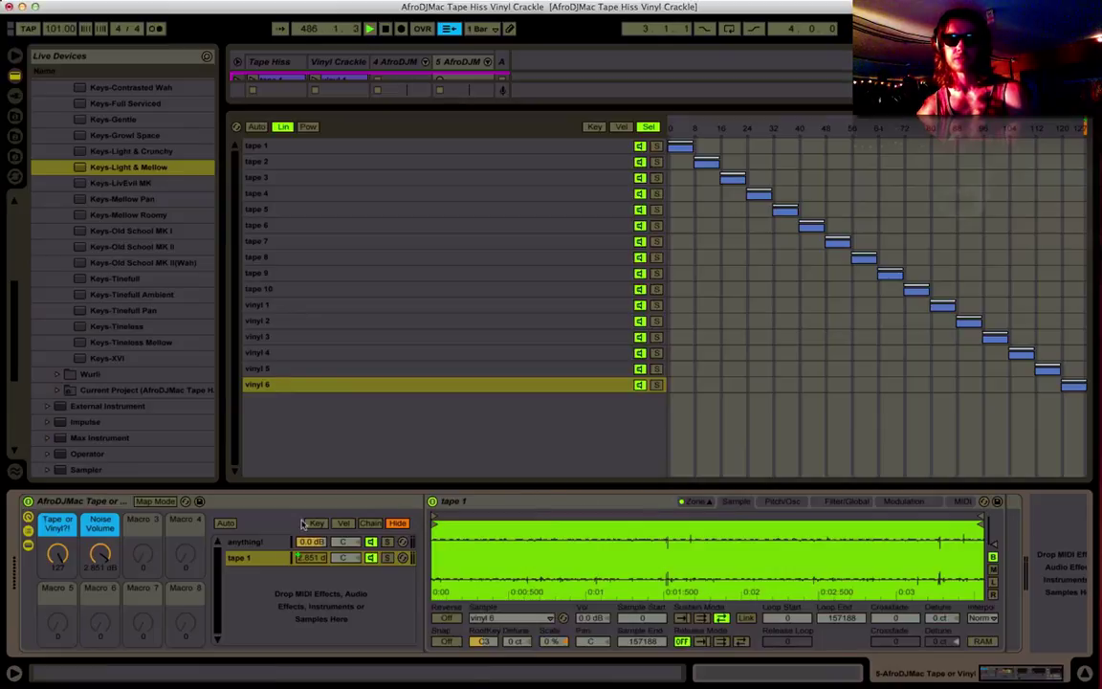
left_click(315, 541)
key("Tab")
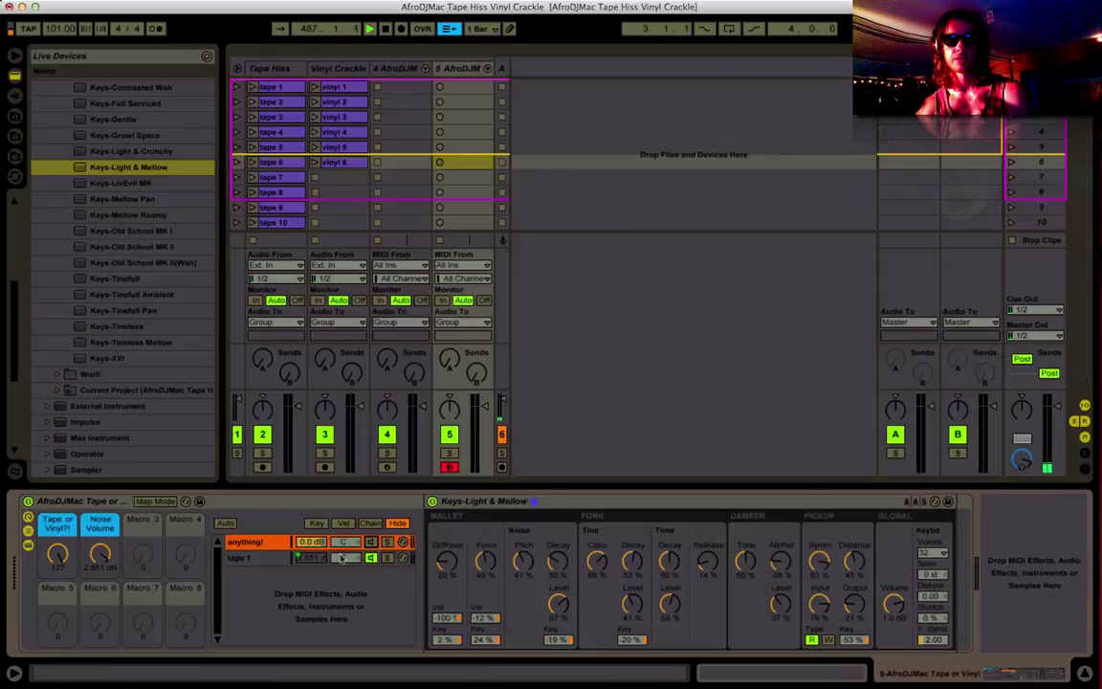
left_click(272, 560)
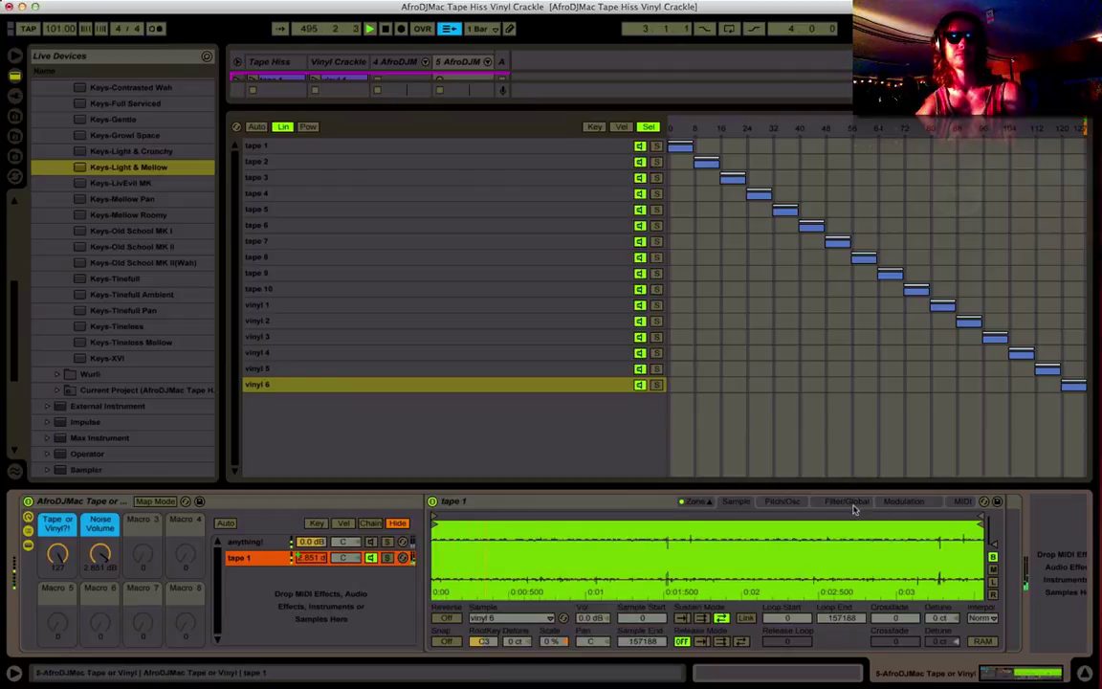
Check the sampler's modulation and waveform, then the anything! chain's Keys-Light & Mellow and the session mixer.
left_click(903, 501)
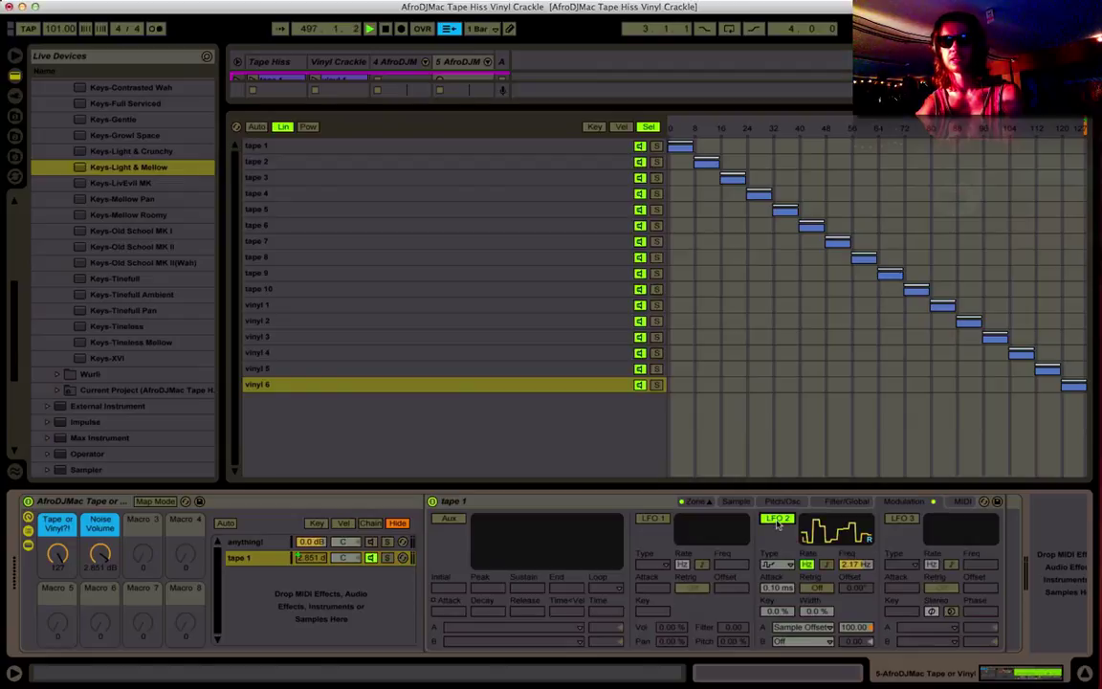
left_click(735, 501)
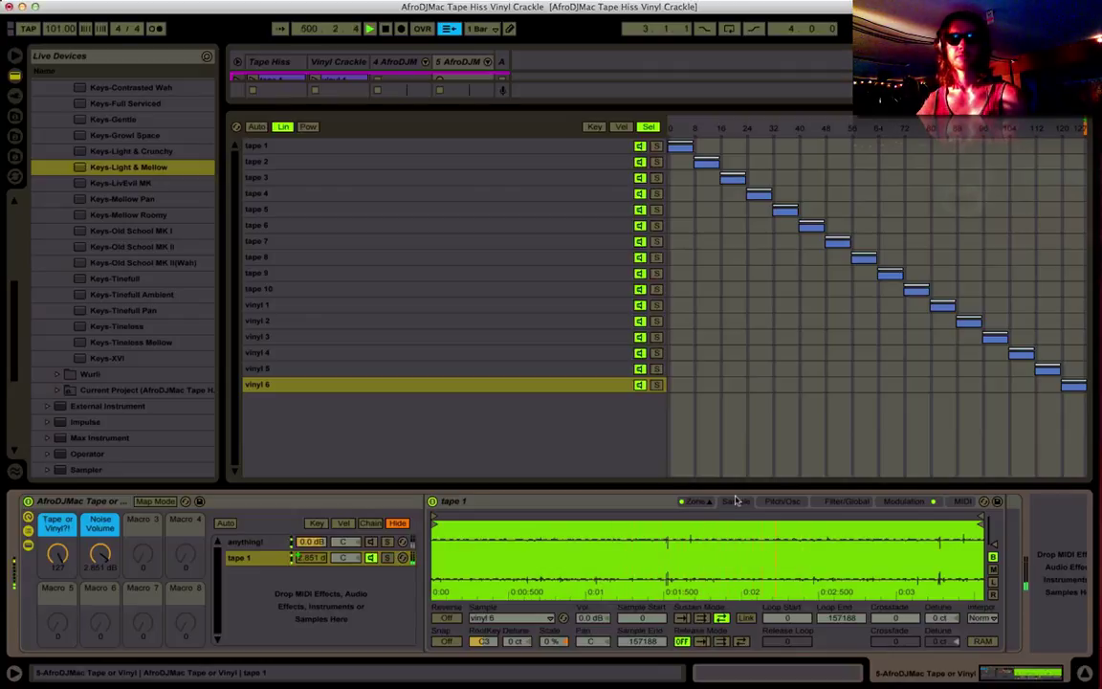
left_click(371, 543)
key("Tab")
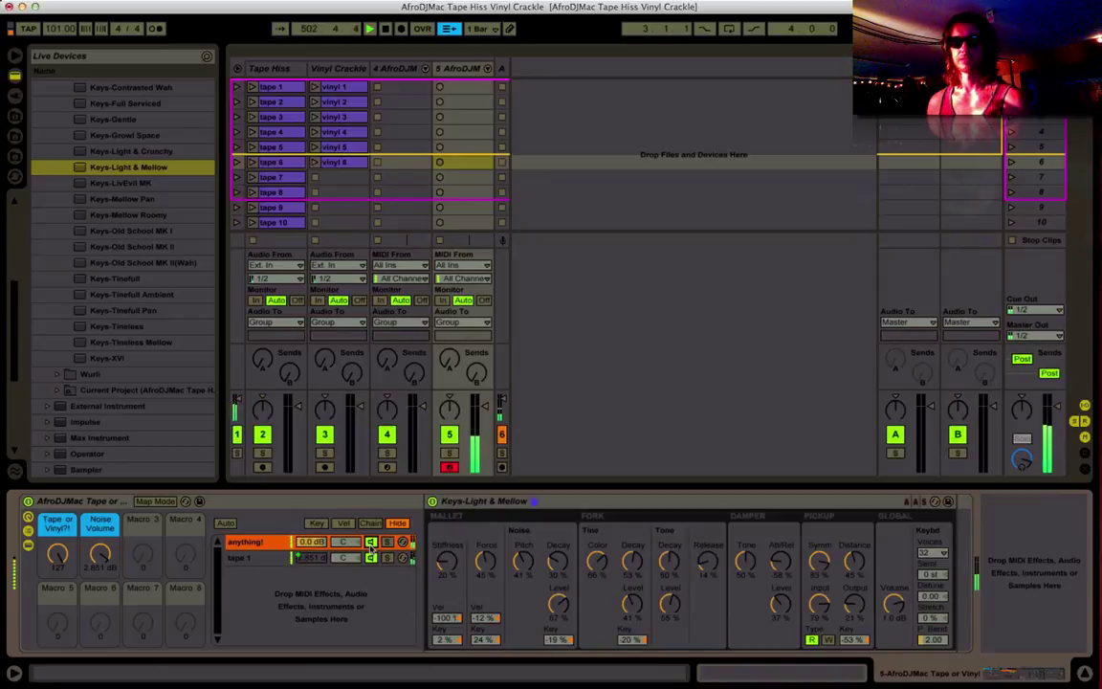
Reselect the tape 1 chain, view its sampler's modulation and switch on LFO 2.
left_click(269, 558)
left_click(268, 557)
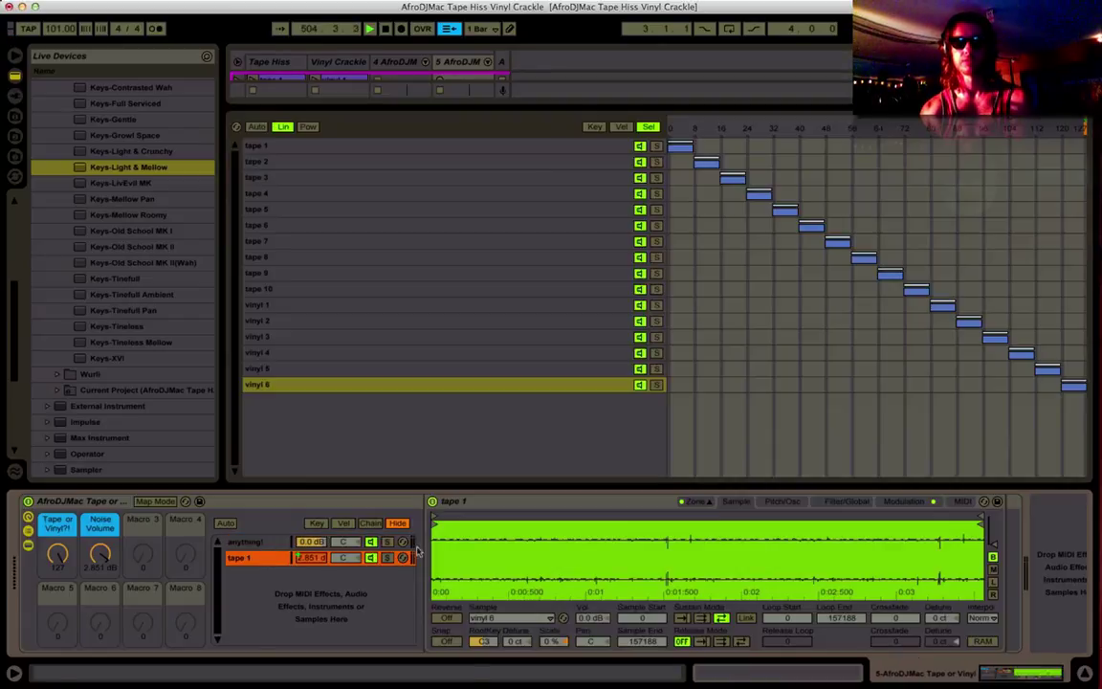
left_click(921, 500)
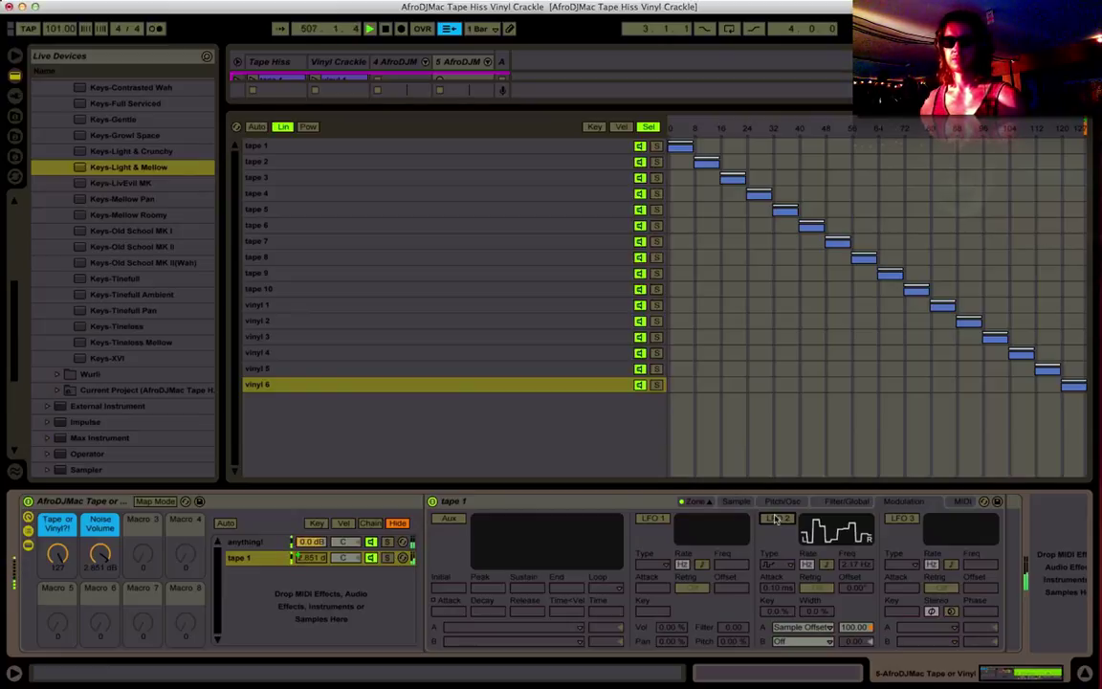
left_click(777, 519)
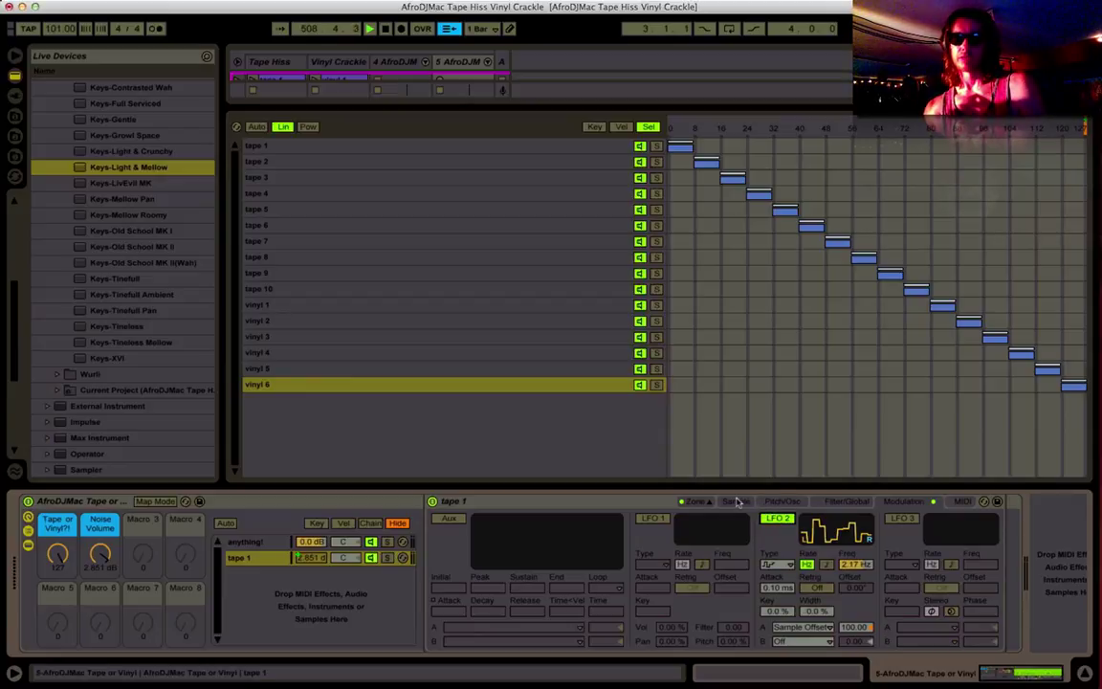
Set the tape 1 sampler's polyphony to 10 voices on the Filter/Global page.
left_click(845, 501)
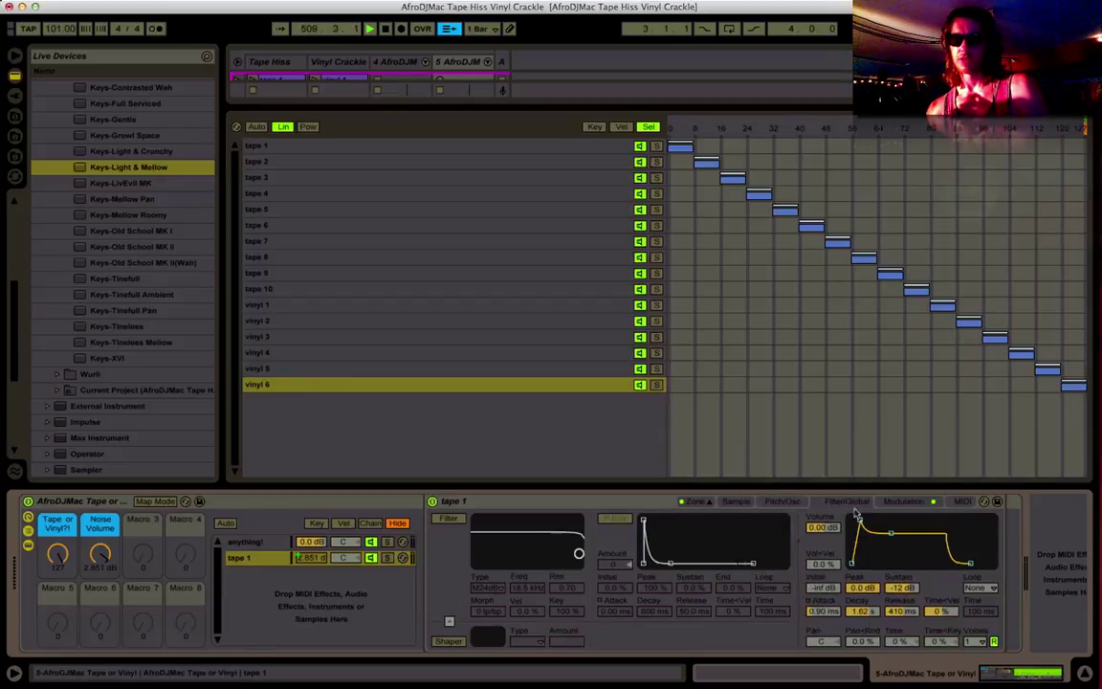
left_click(976, 640)
left_click(974, 553)
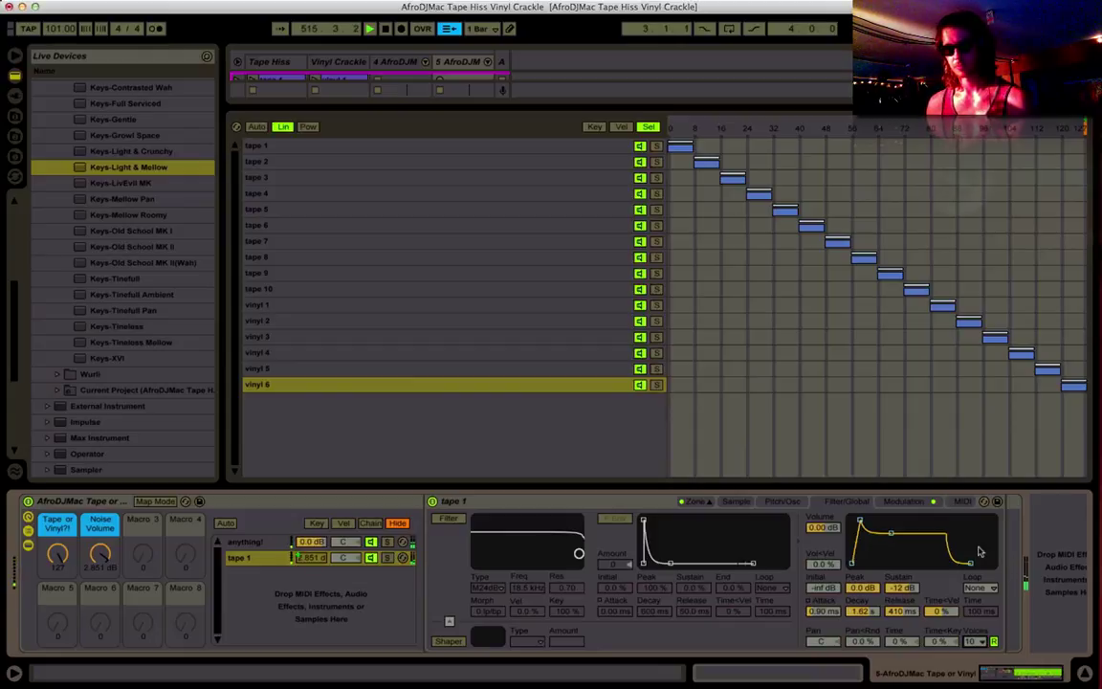
Switch the sampler's glide mode to Off and back to Glide.
left_click(782, 501)
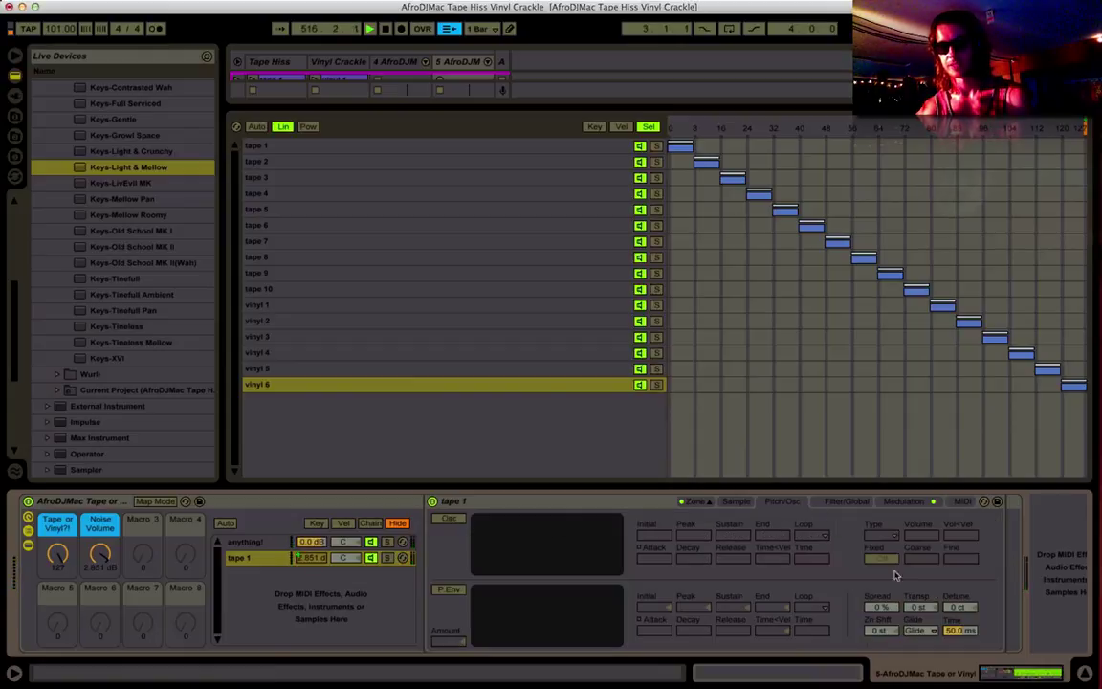
left_click(920, 631)
left_click(920, 644)
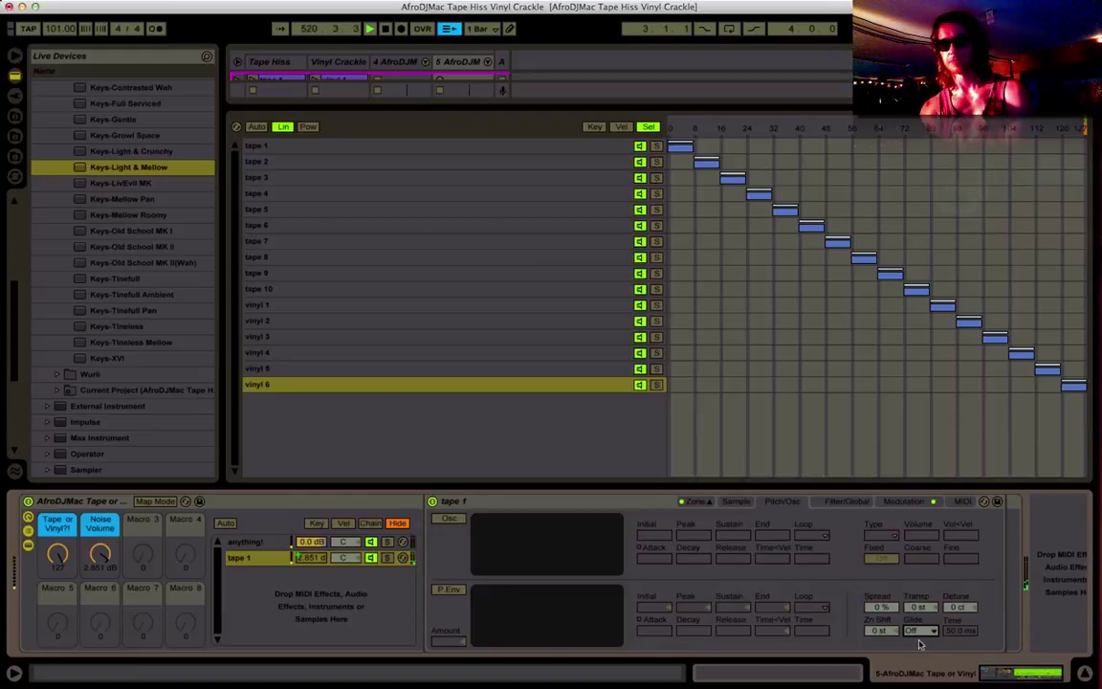
left_click(920, 631)
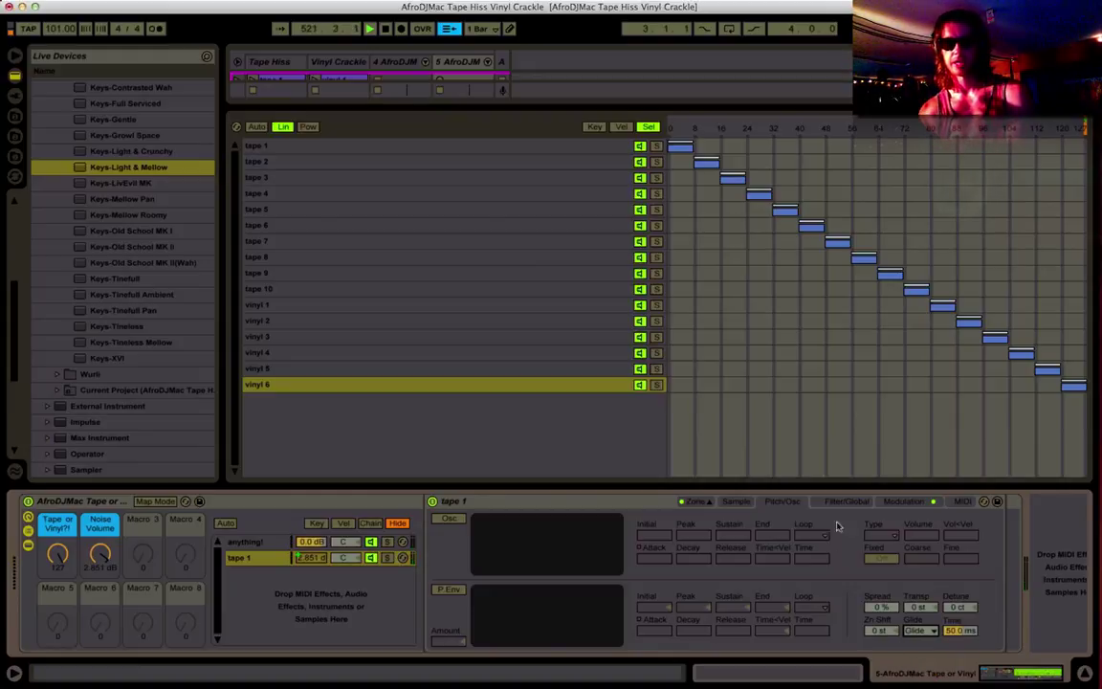
Return to Filter/Global and set polyphony back to 1 voice.
left_click(904, 501)
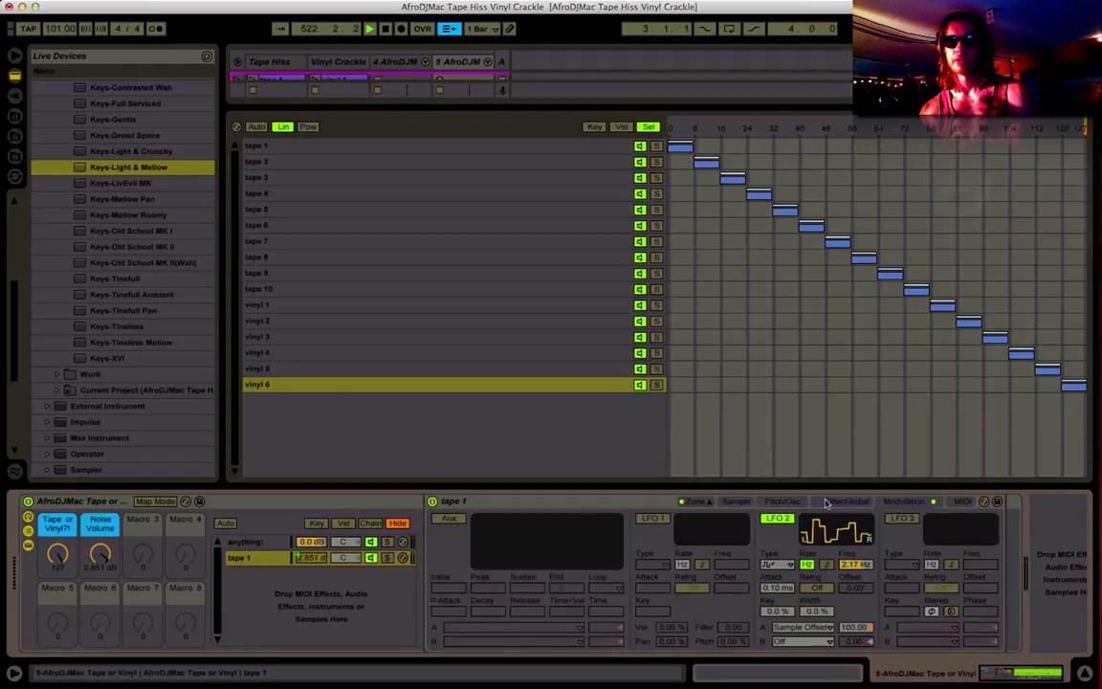
left_click(826, 501)
left_click(976, 641)
left_click(966, 451)
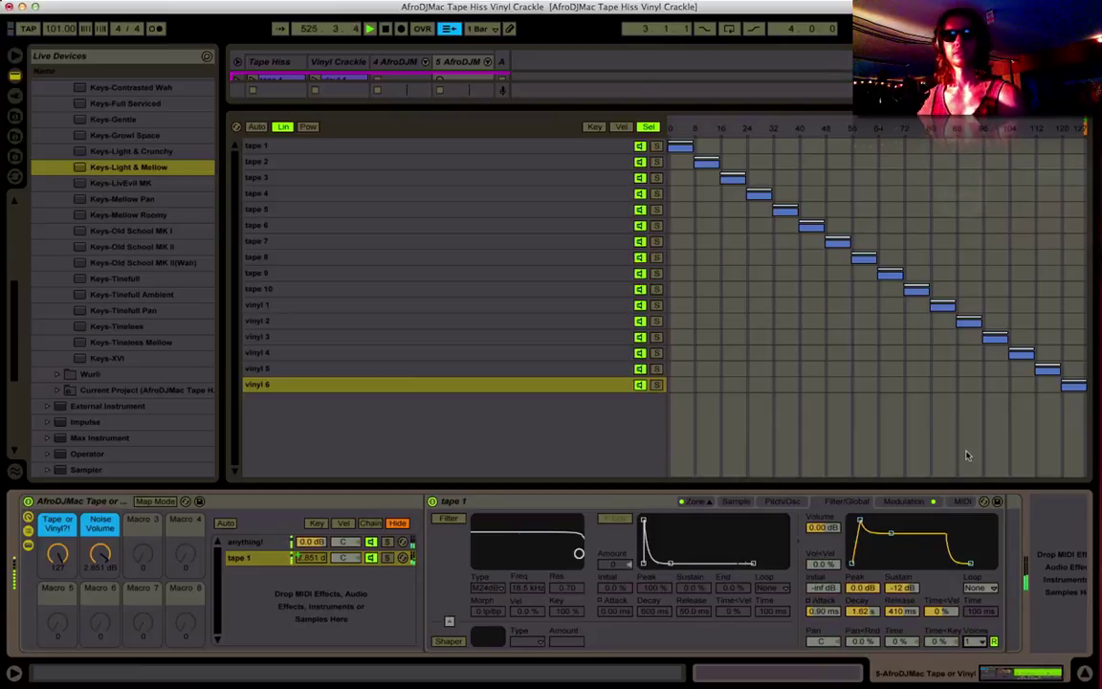
Lengthen tape 1's volume envelope release to 1.37 s, comparing it against the anything! chain.
left_click(259, 541)
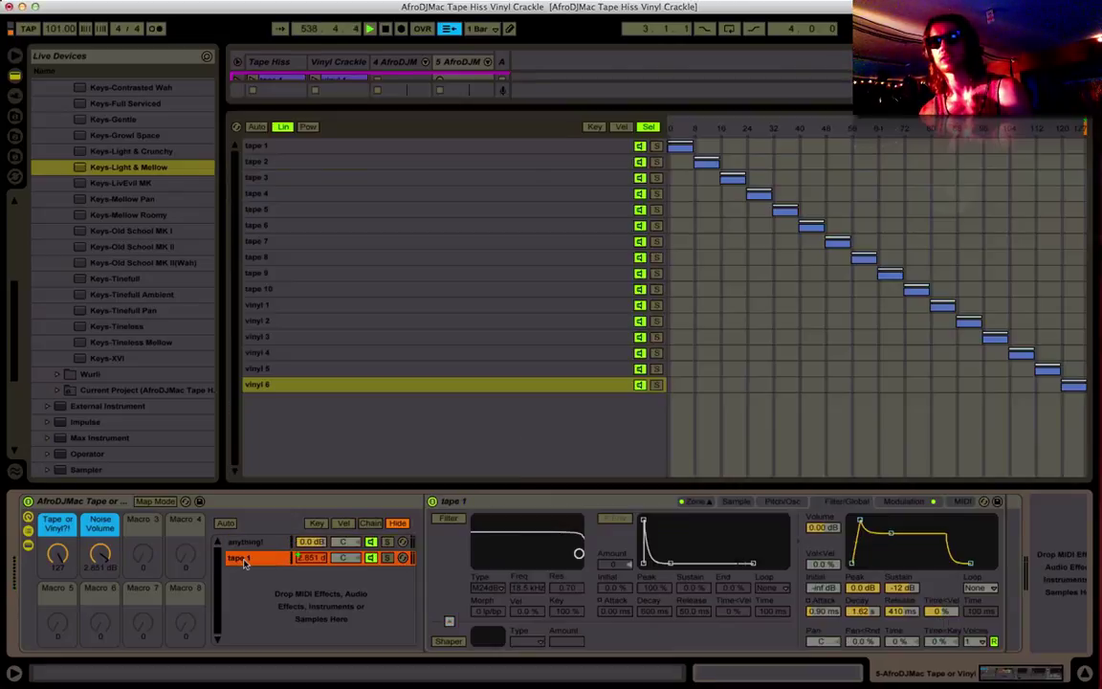
left_click(244, 558)
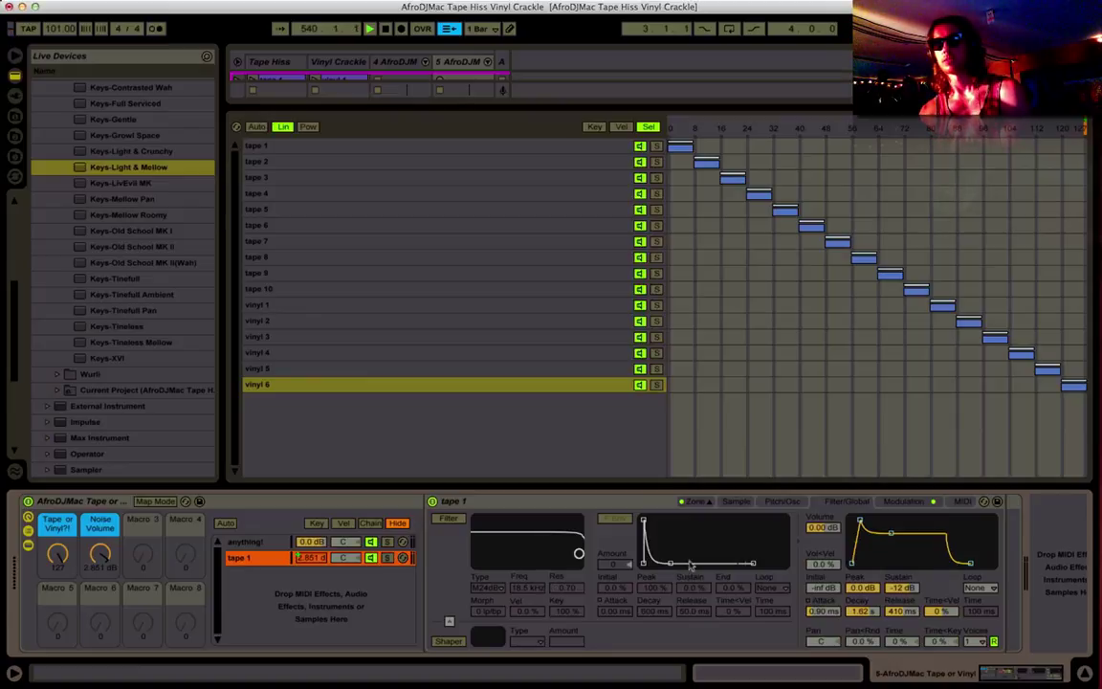
left_click_drag(908, 611, 909, 577)
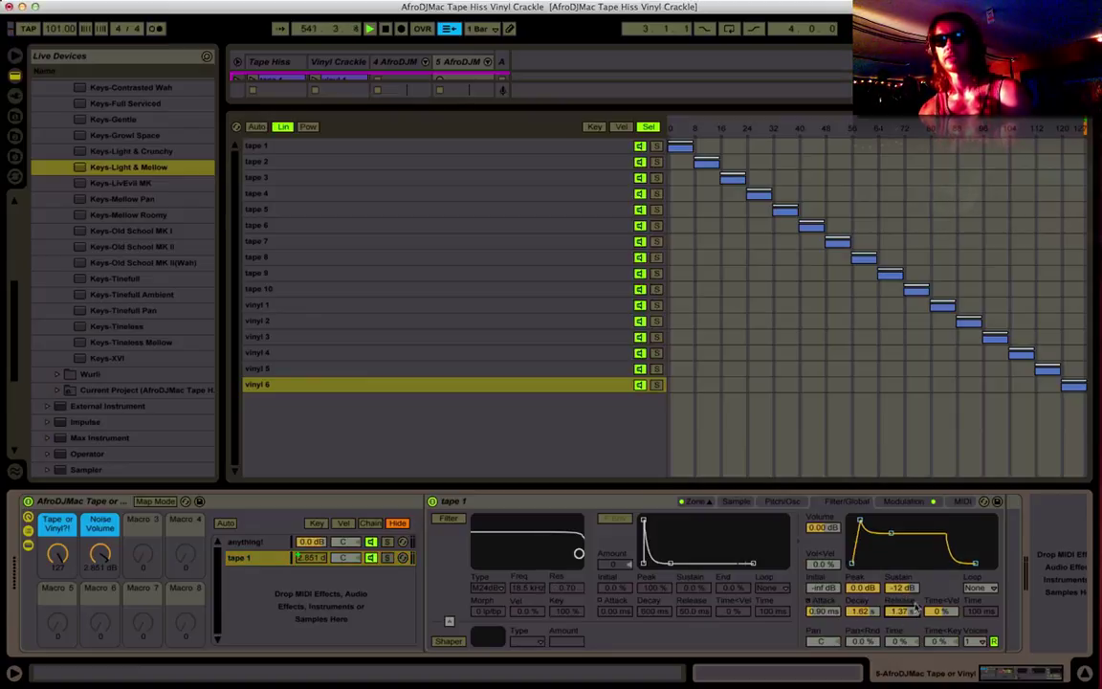
left_click(271, 565)
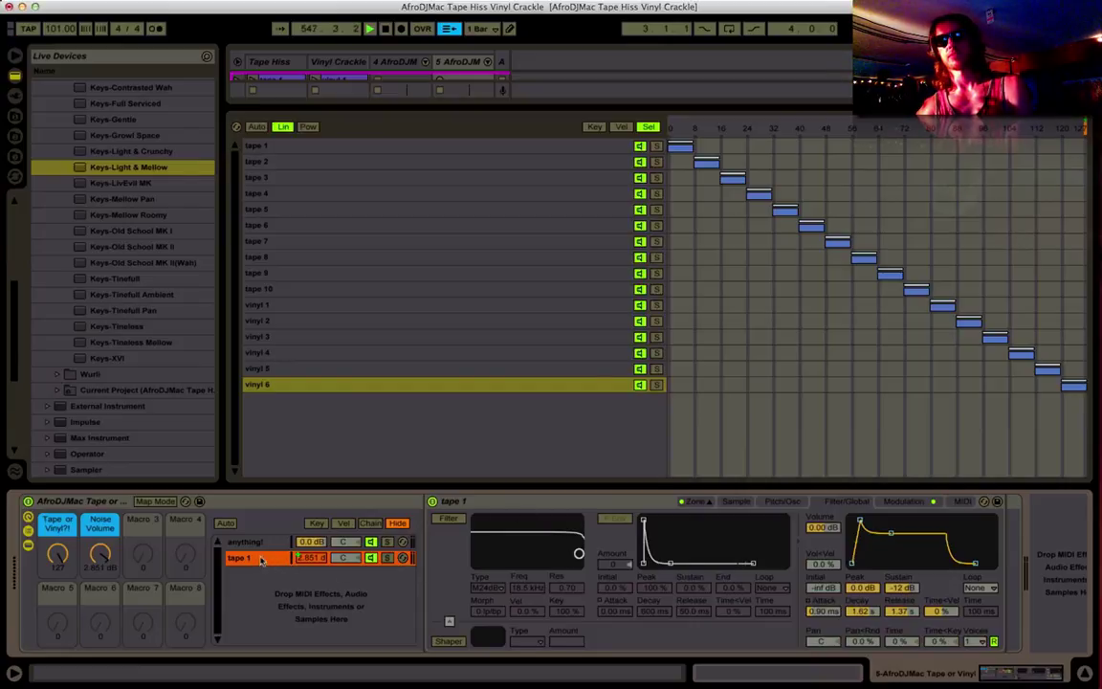
left_click(268, 543)
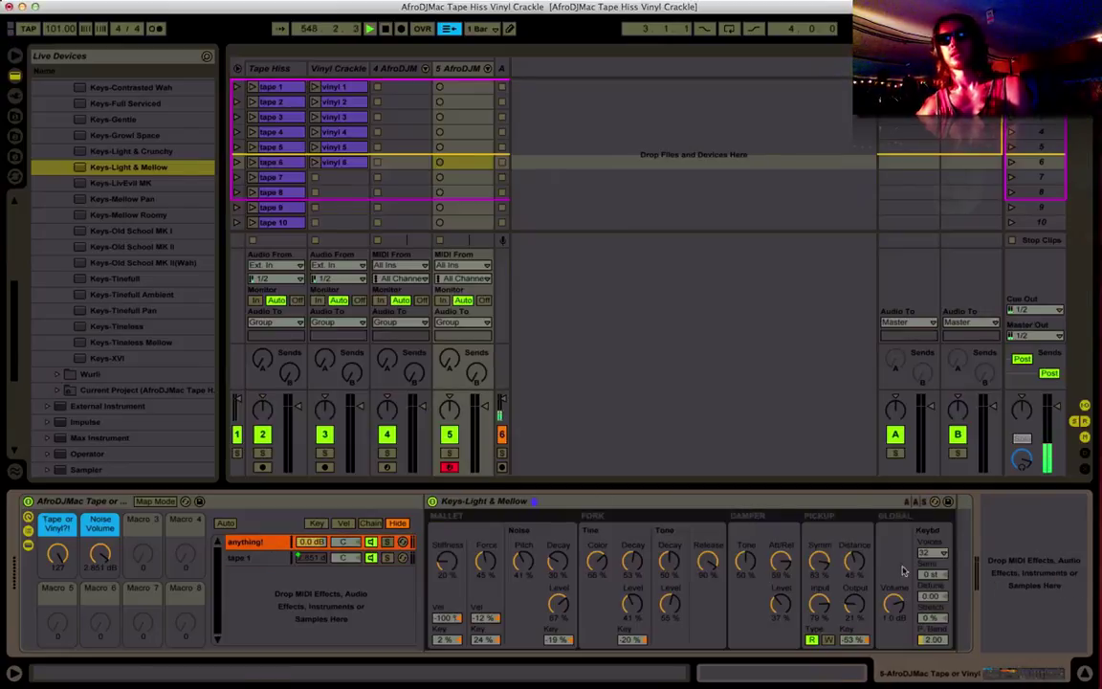
left_click(251, 558)
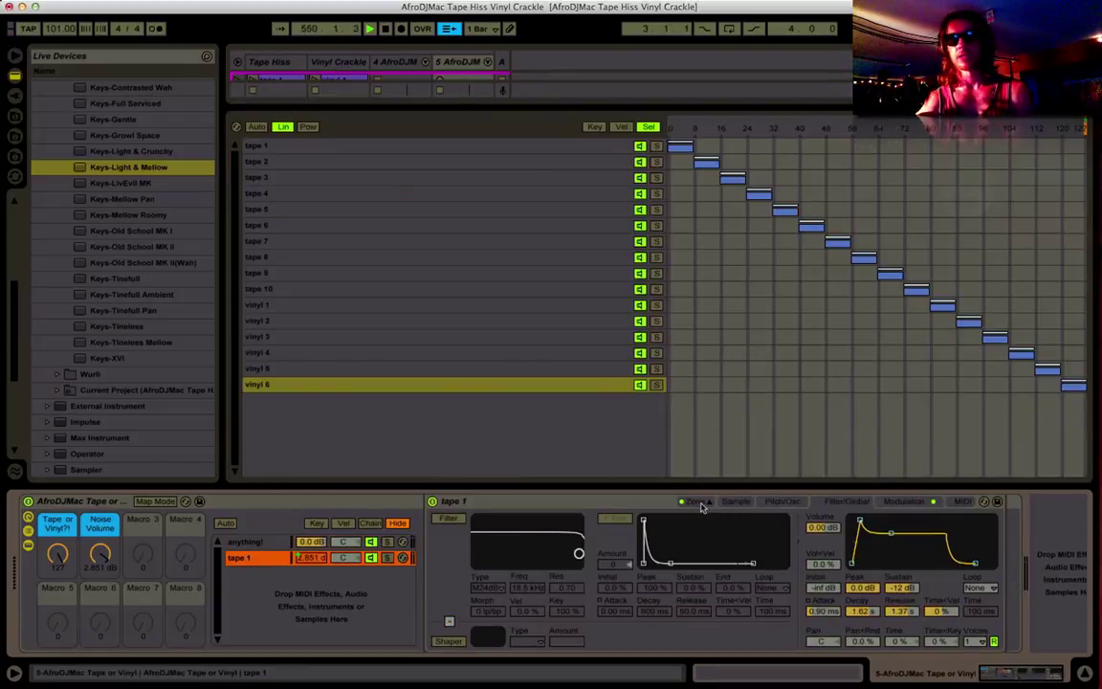
Load the Analog Short Saw preset into the anything! chain and raise its envelope sustain to 0.64.
scroll(59, 206, "up", 6)
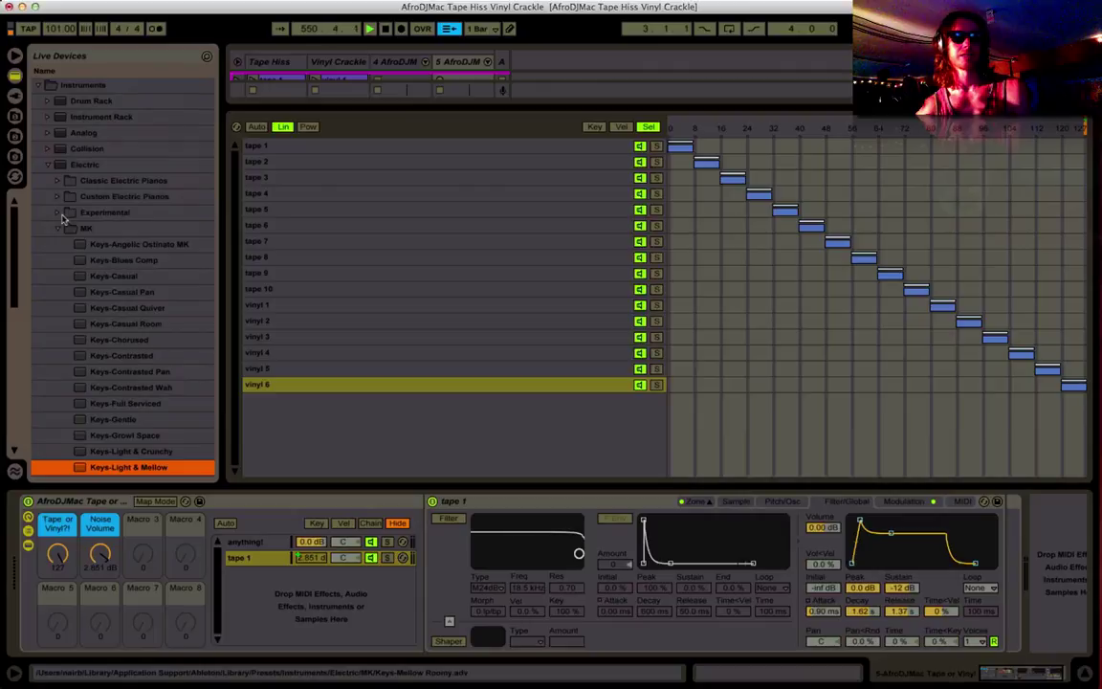
left_click(48, 164)
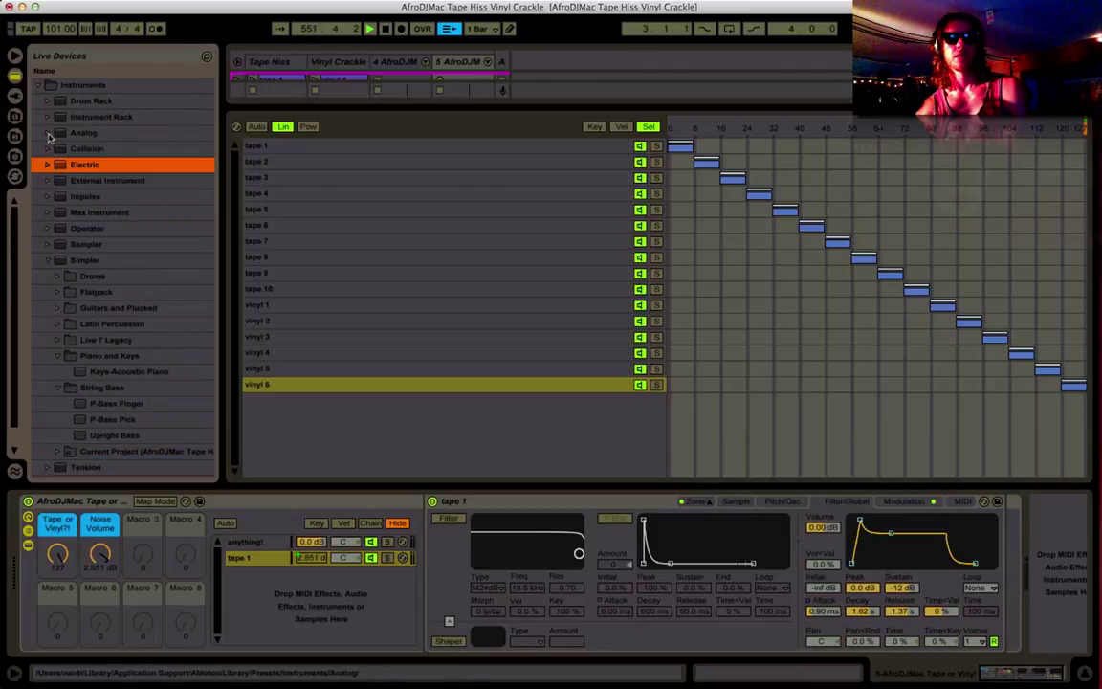
left_click(48, 133)
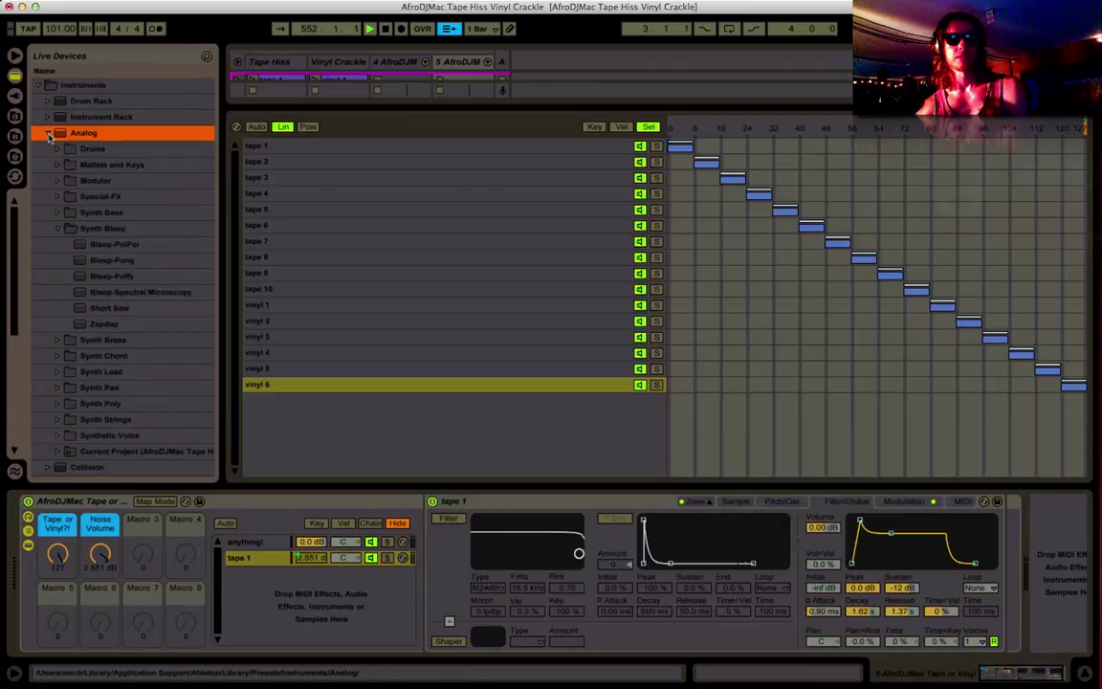
left_click(78, 308)
left_click_drag(79, 308, 266, 544)
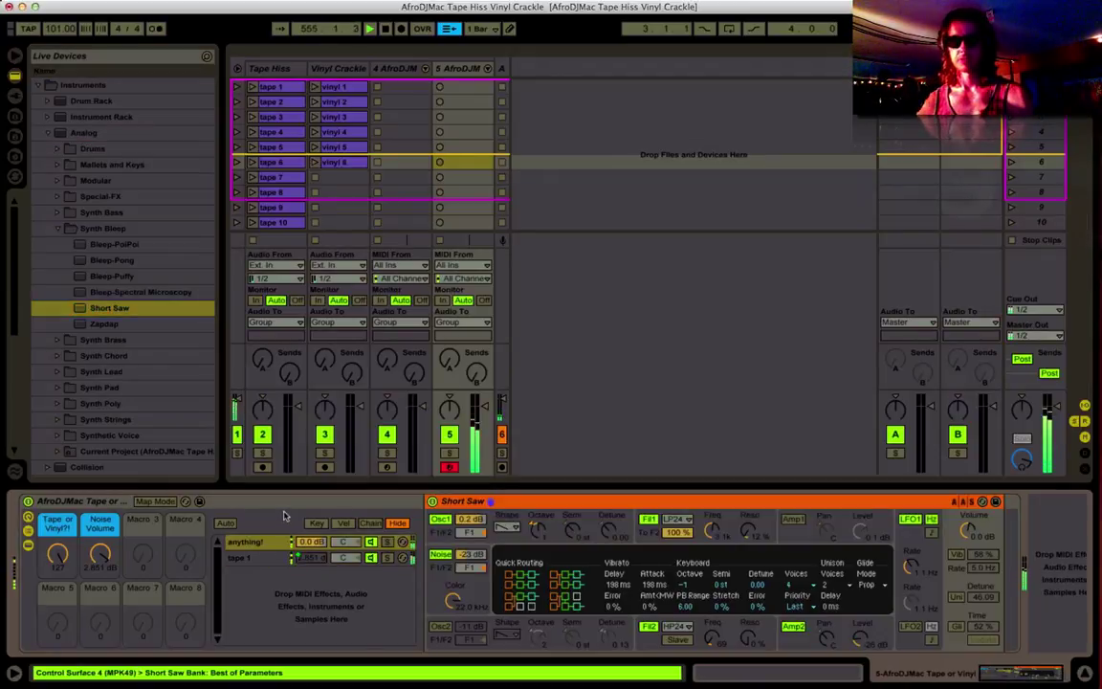
left_click(712, 627)
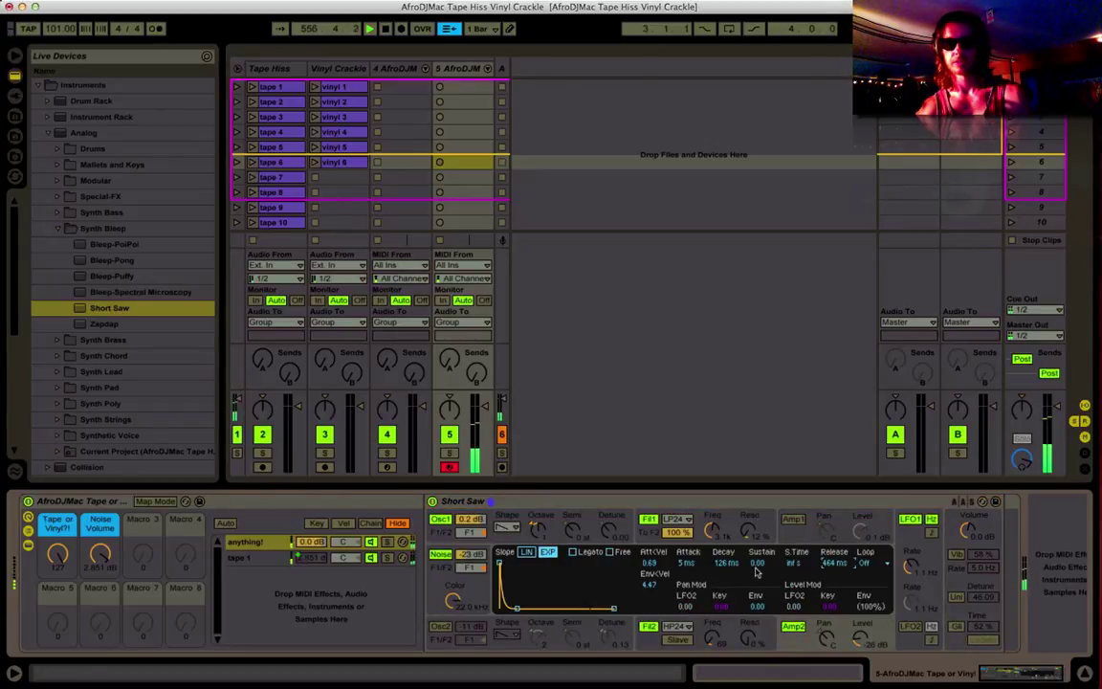
left_click_drag(756, 562, 757, 526)
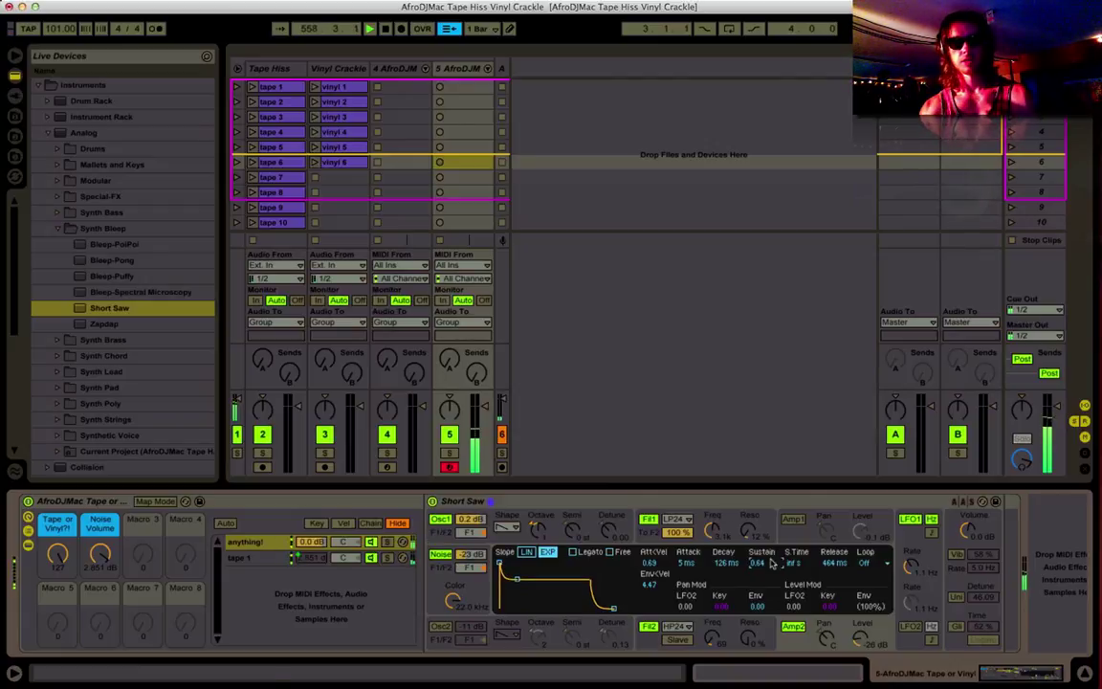
Select the Tape or Vinyl rack, setting its Tape or Vinyl macro to 50 and raising Noise Volume.
left_click(85, 507)
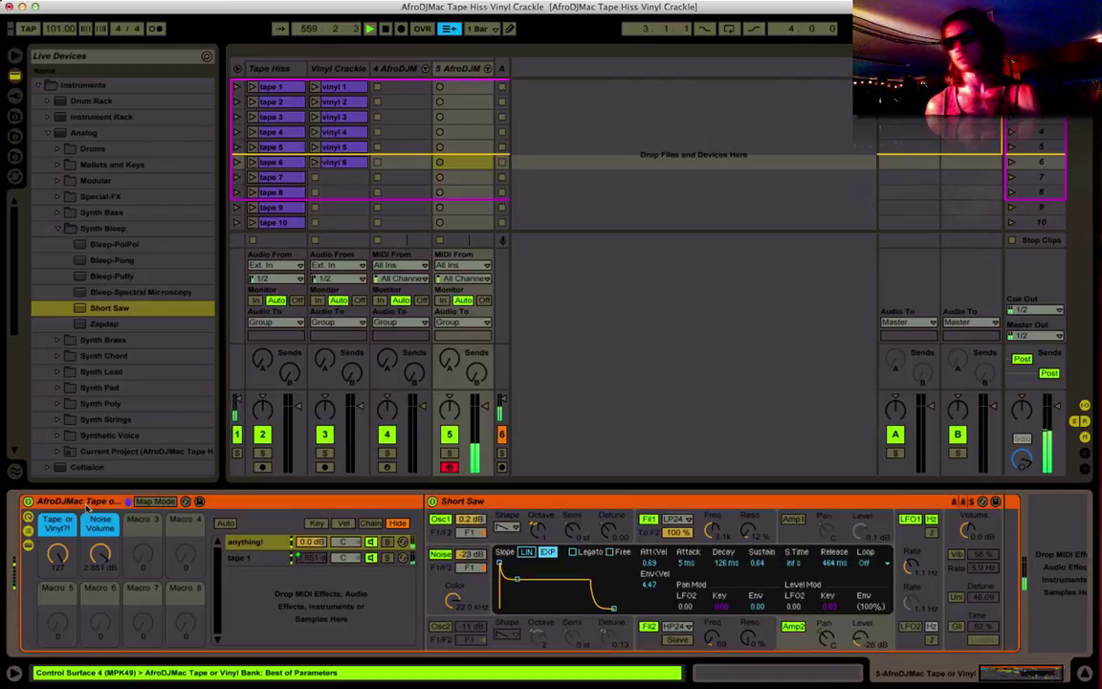